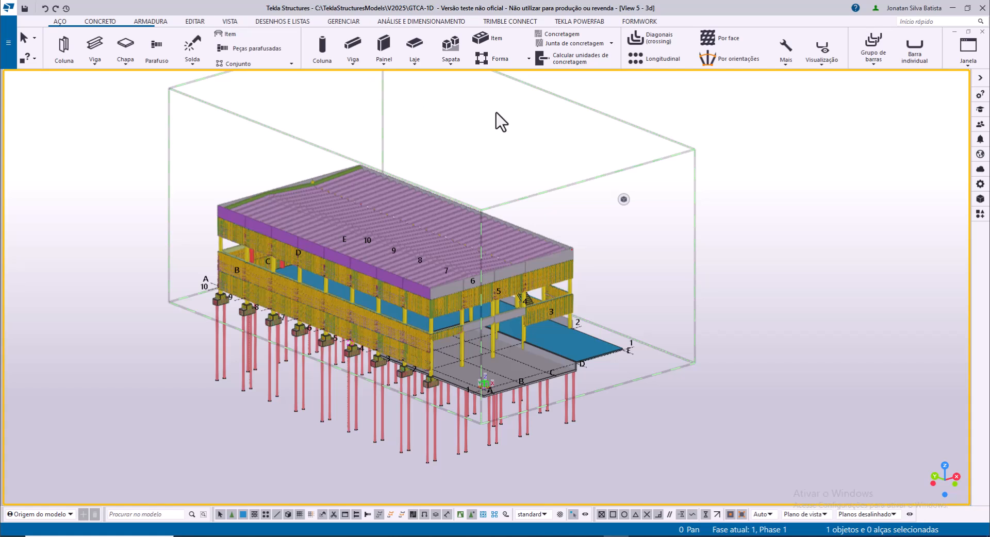
- Set the 3D view's visible object group to Viga and apply it so the view is filtered to beams
double_click(786, 160)
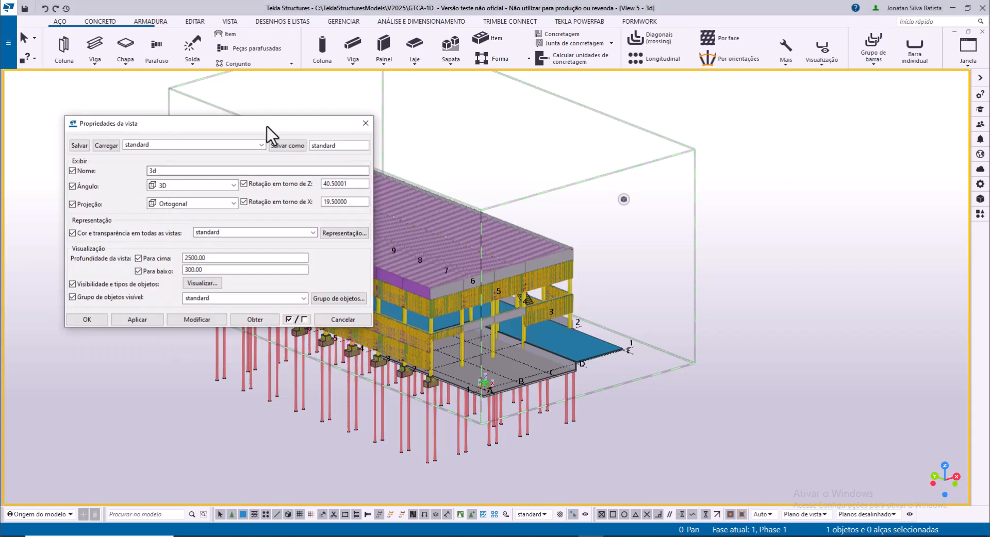
drag(267, 128, 817, 110)
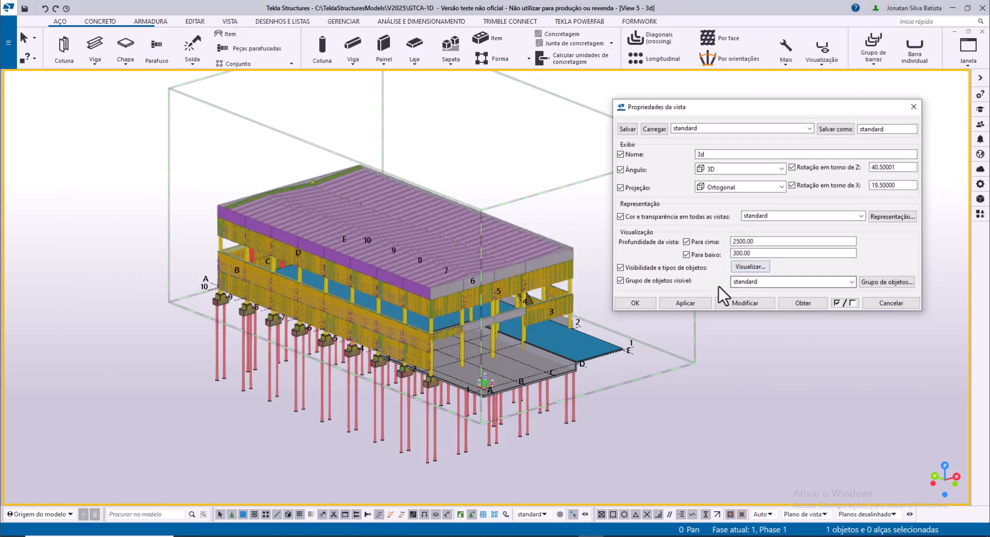
click(850, 282)
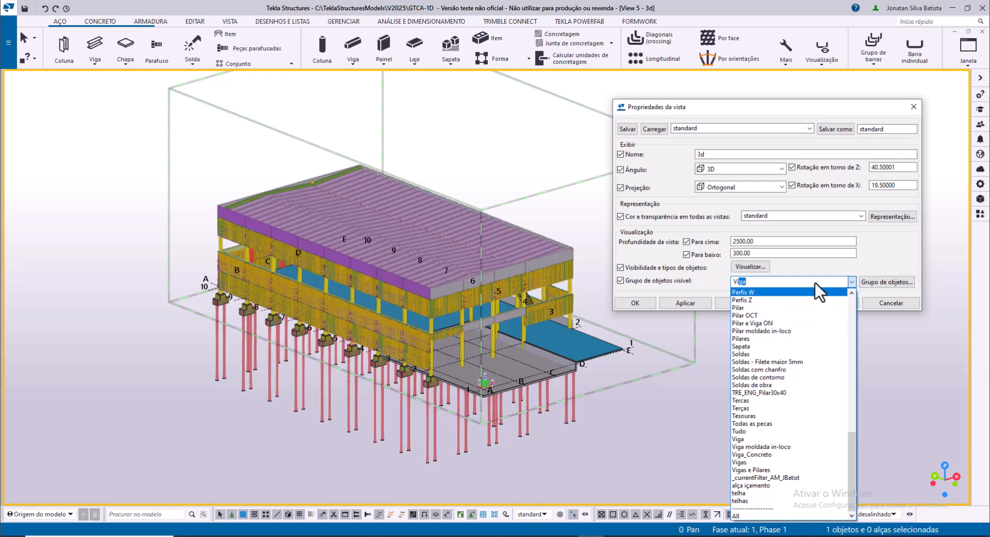
click(870, 264)
click(762, 302)
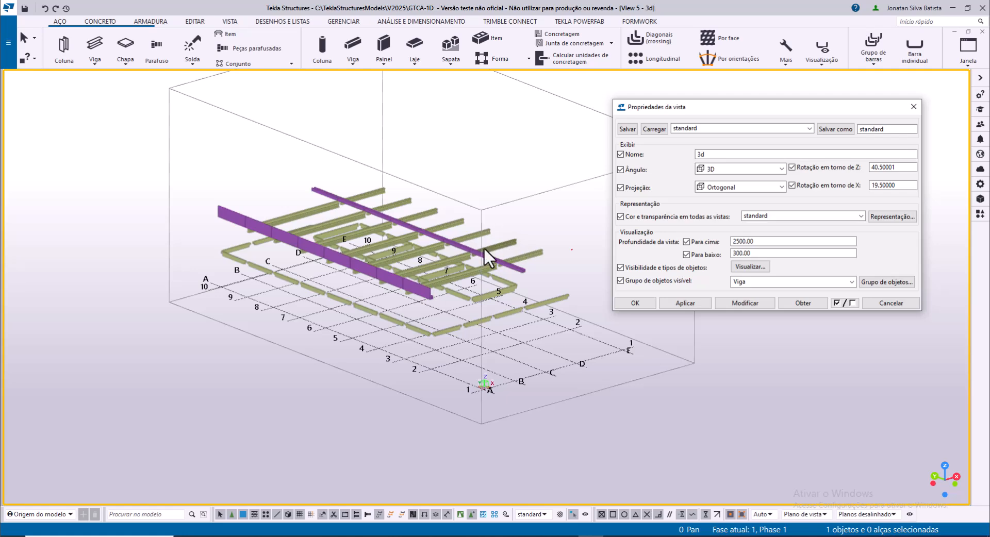
- Start a fabrication drawing for the front corner beam next to grid A, bringing up its creation review
scroll(447, 324, up, 6)
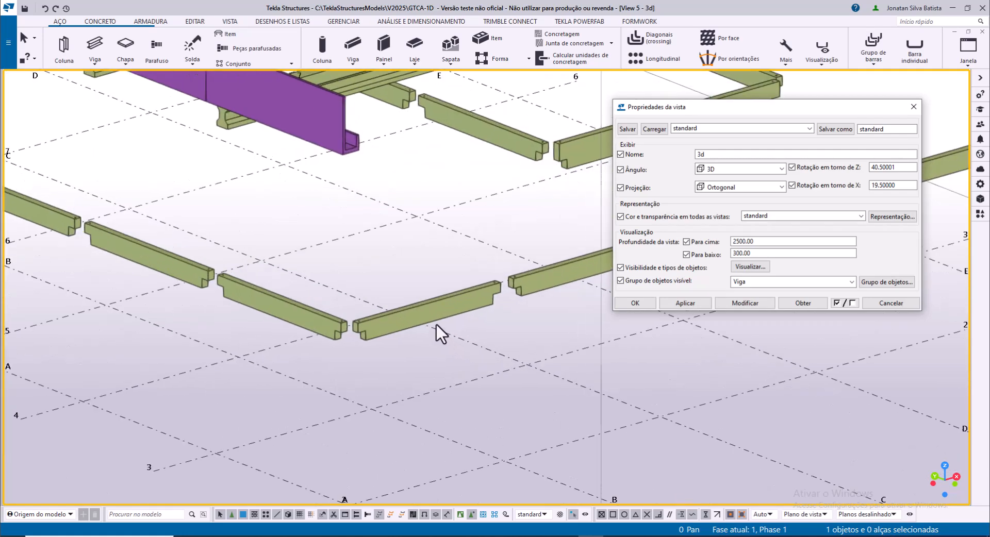
click(435, 314)
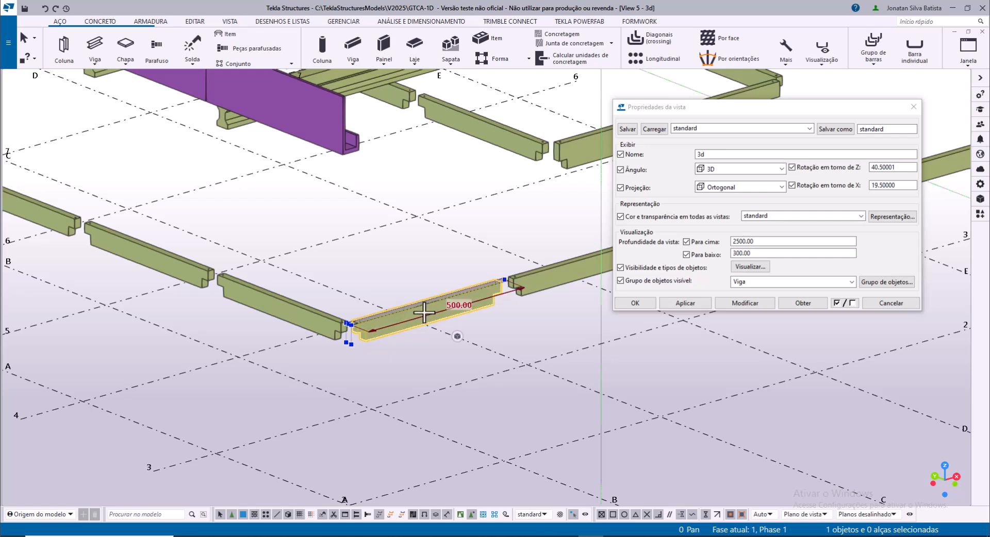
scroll(424, 312, up, 1)
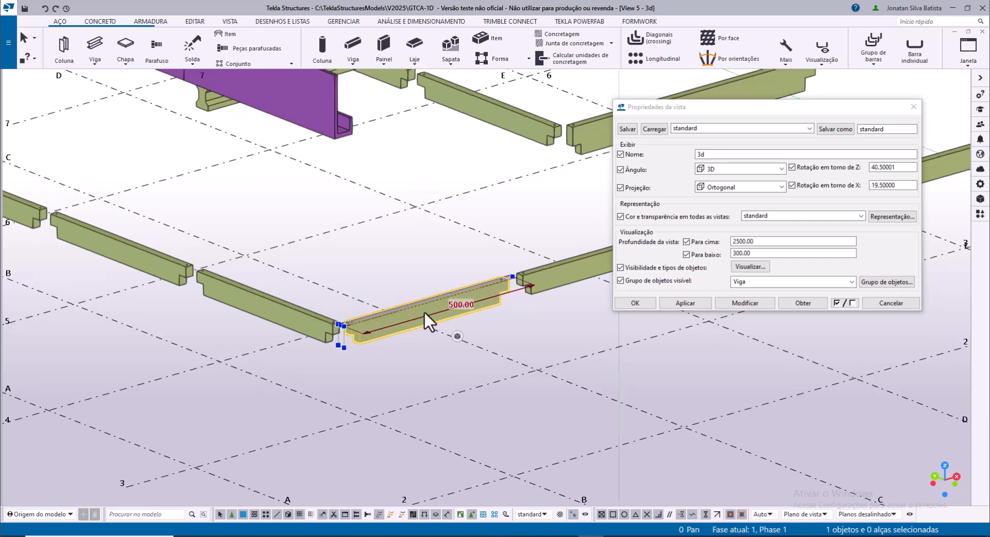
right_click(424, 311)
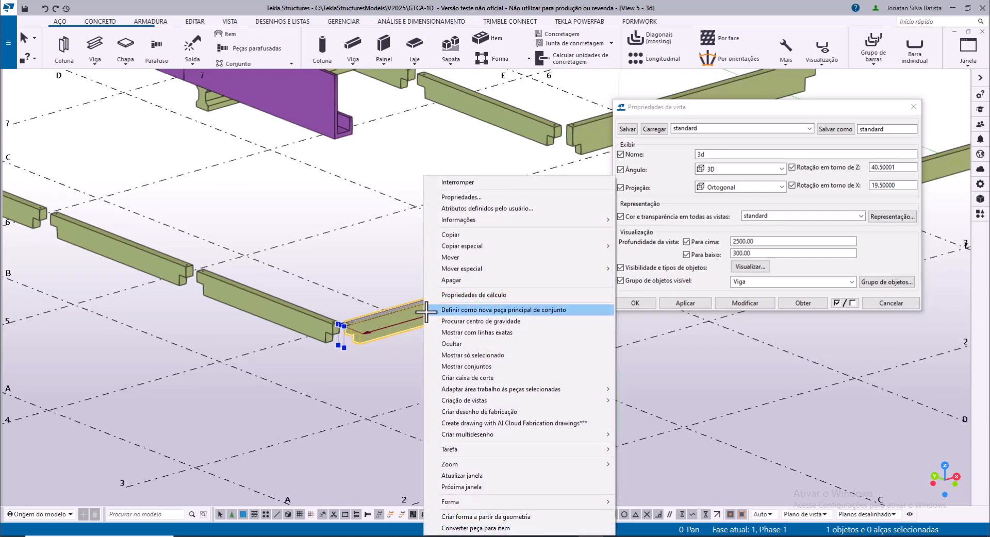
click(496, 411)
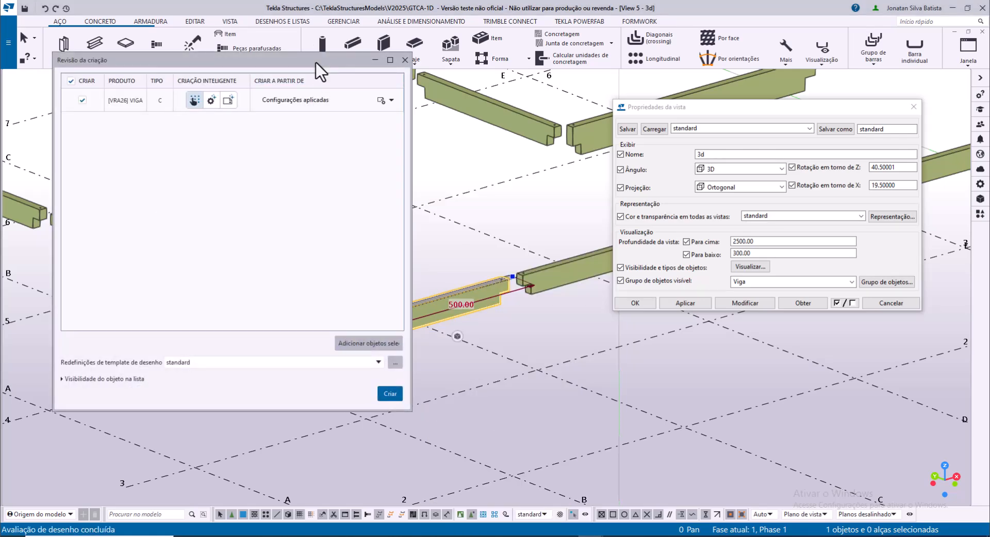
drag(316, 62, 391, 125)
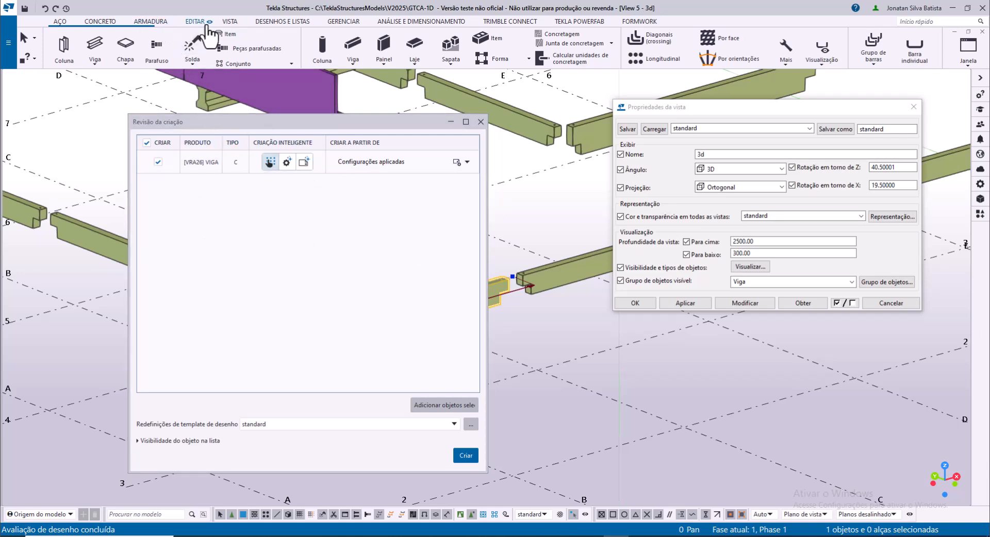
- Look up the smart creation options offered for creating fabrication drawings
click(278, 21)
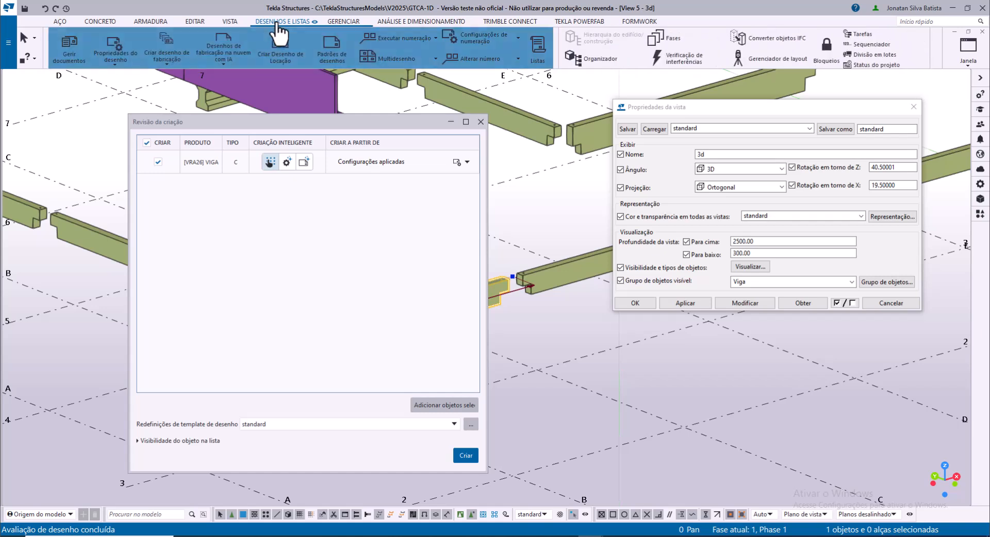
click(181, 60)
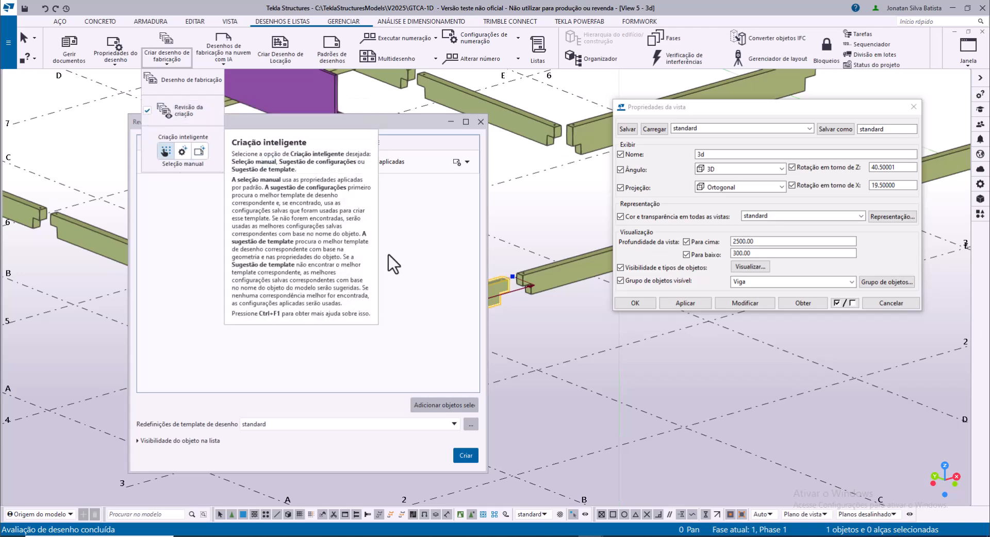
click(414, 247)
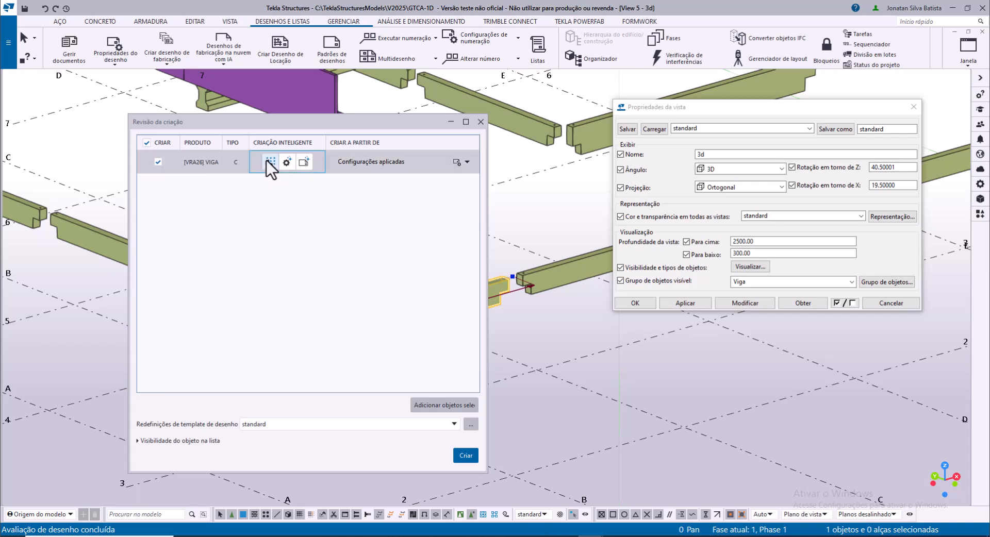
- Examine the manual selection option and the saved settings available for the beam's drawing
mouse_move(303, 148)
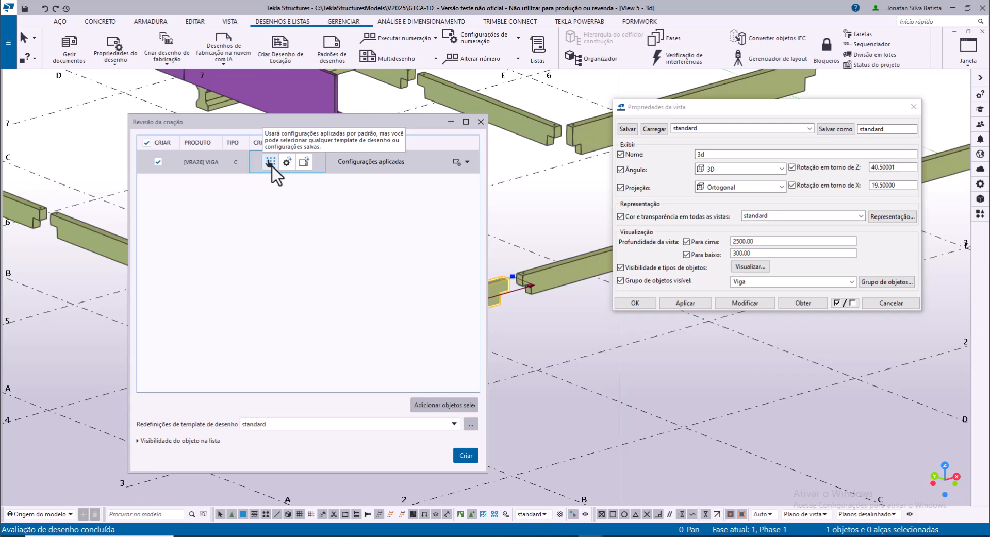
click(431, 169)
scroll(407, 258, down, 3)
scroll(392, 255, up, 3)
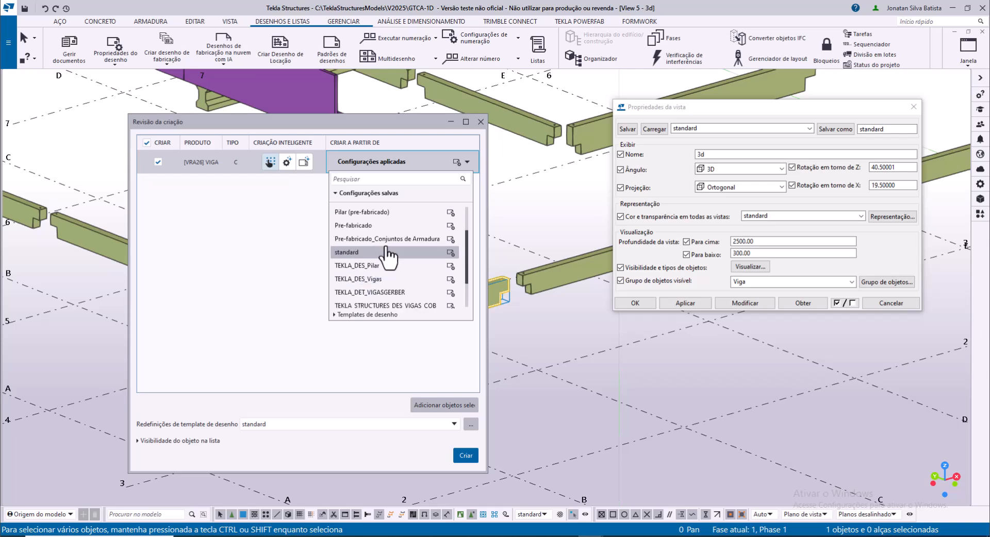
scroll(386, 255, up, 3)
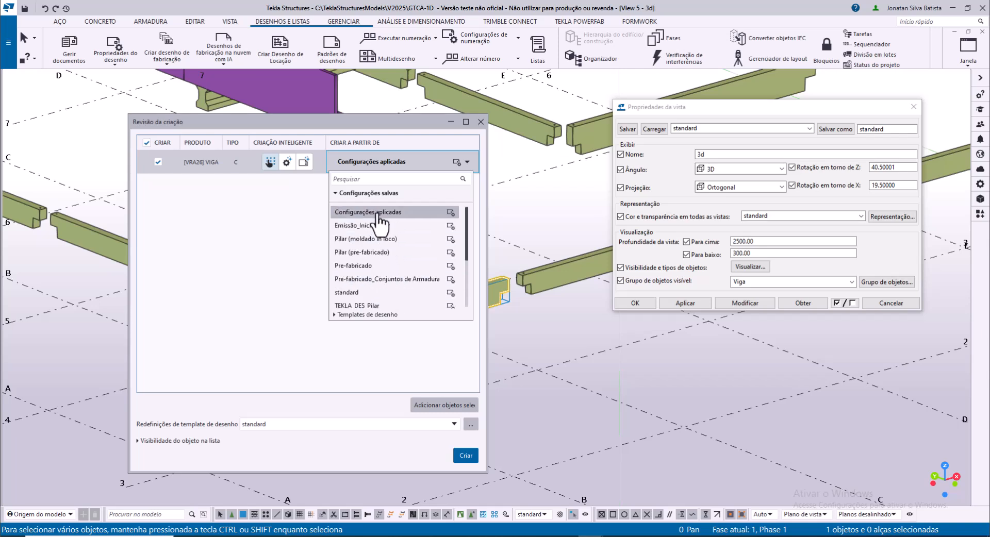
click(298, 197)
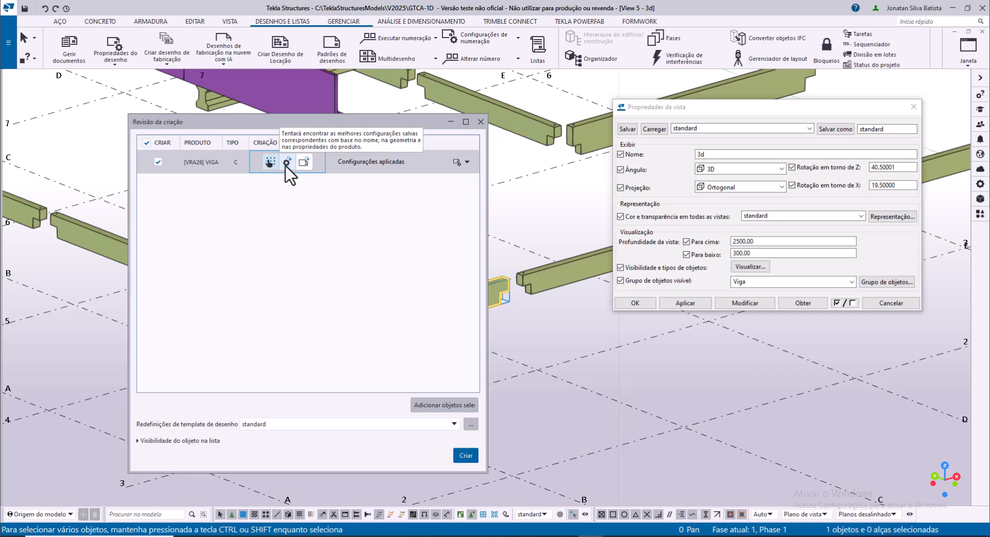
- Switch the beam's smart creation to settings suggestion and check its suggested source
click(286, 165)
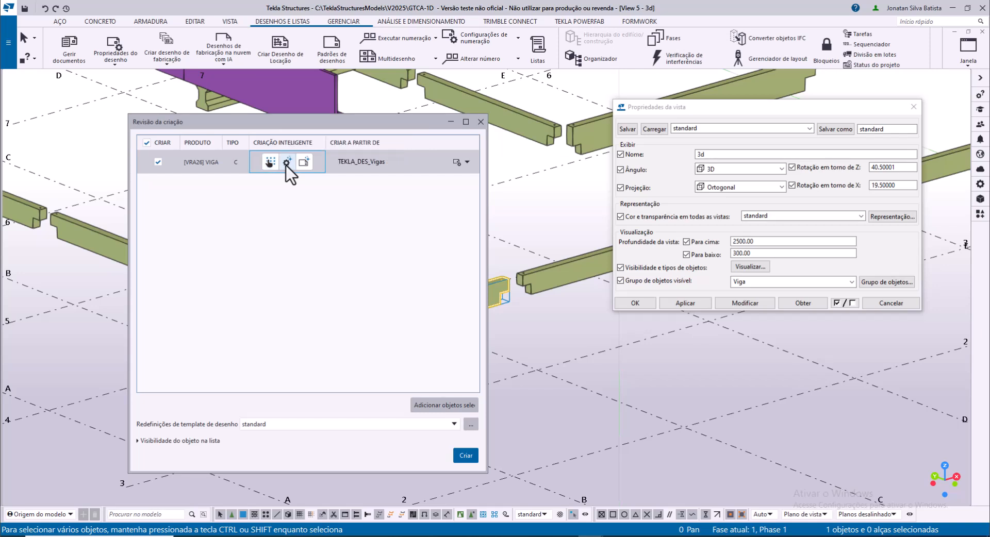
click(404, 165)
click(405, 164)
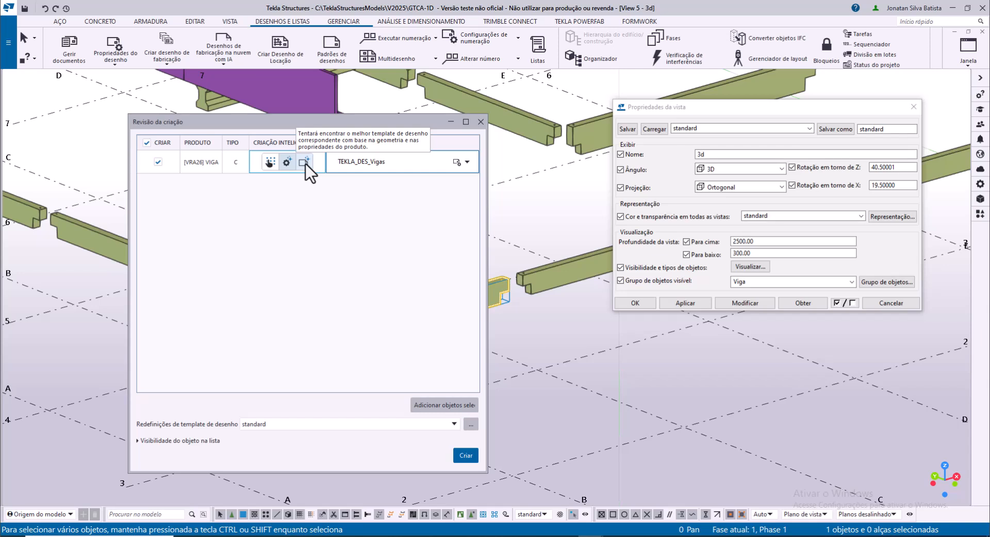
- Try template suggestion for the beam, inspect the drawing templates and folder selection, and return to settings suggestion
click(304, 163)
click(422, 163)
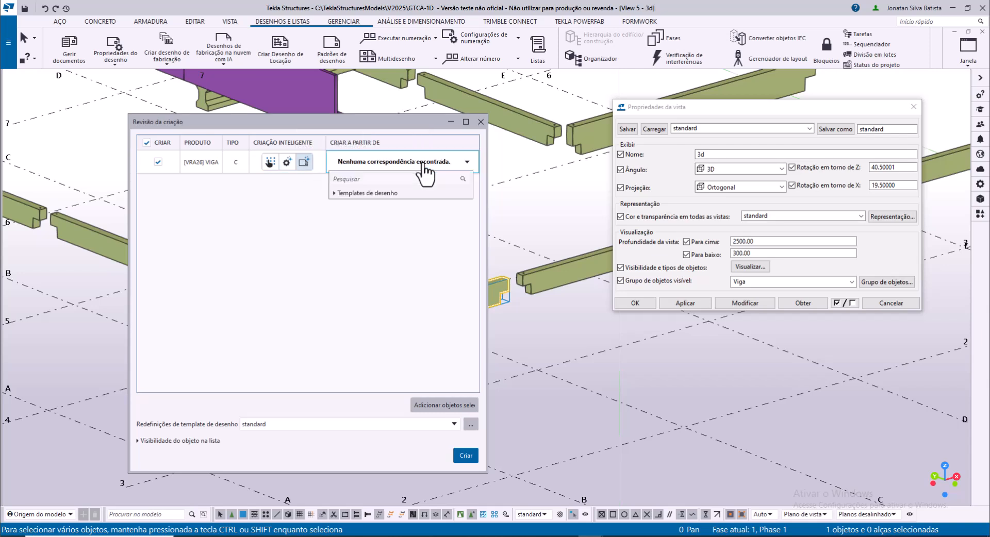
click(371, 193)
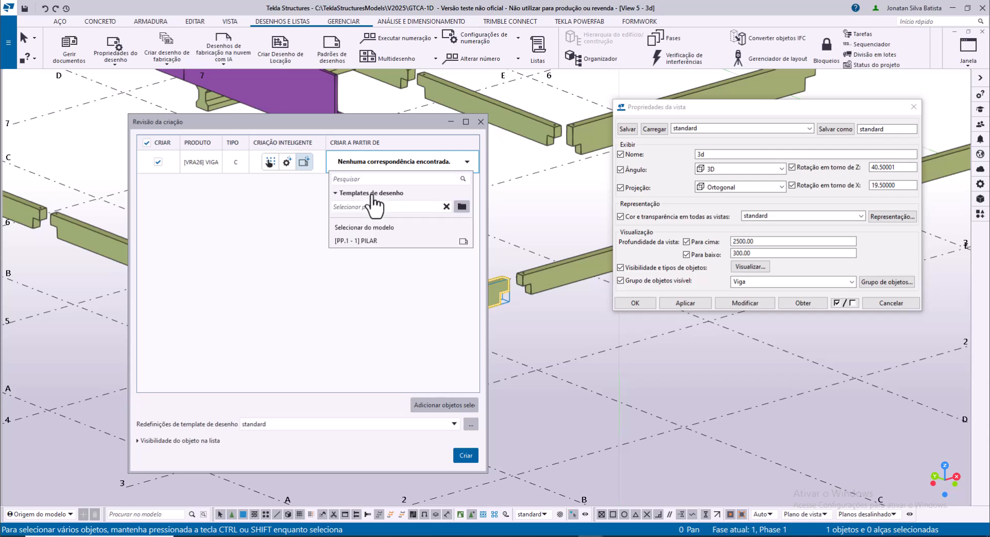
click(461, 207)
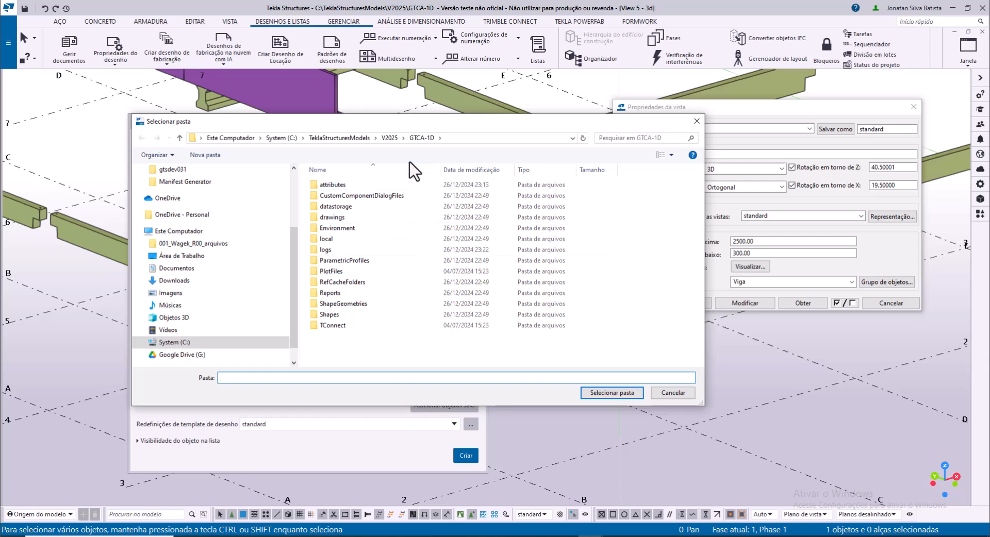
click(696, 122)
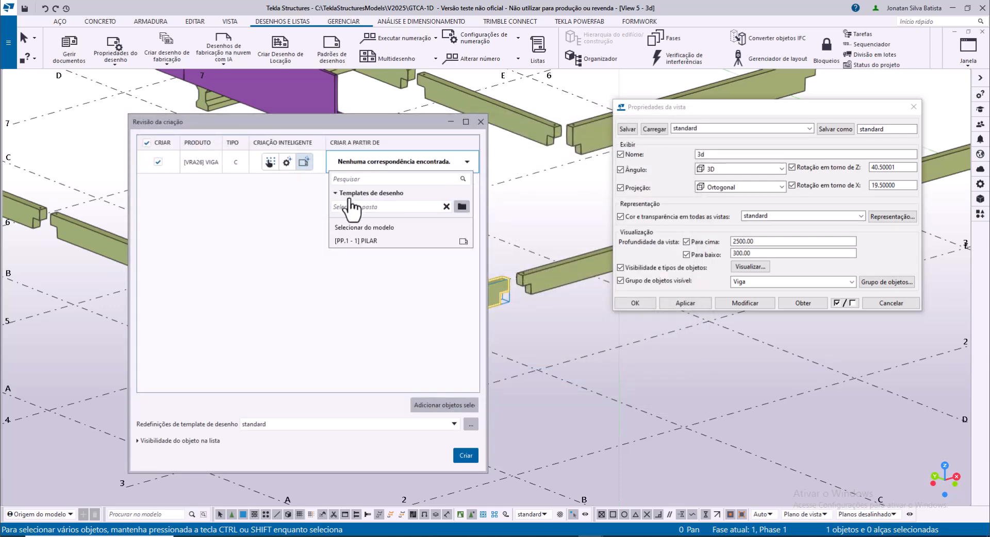
click(286, 163)
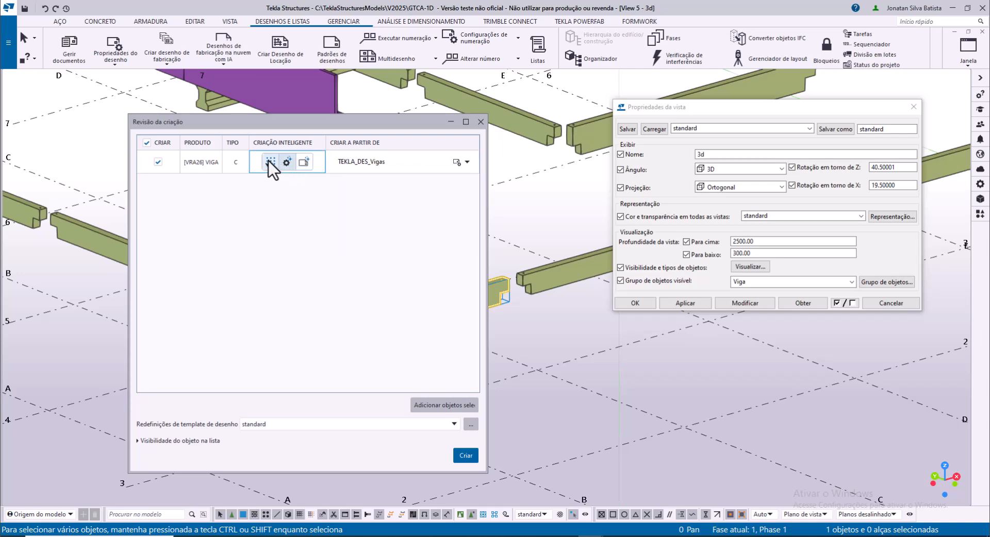
- Create the beam's drawing by manual selection using the saved settings TEKLA_DET_VIGASGERBER
click(270, 162)
click(396, 164)
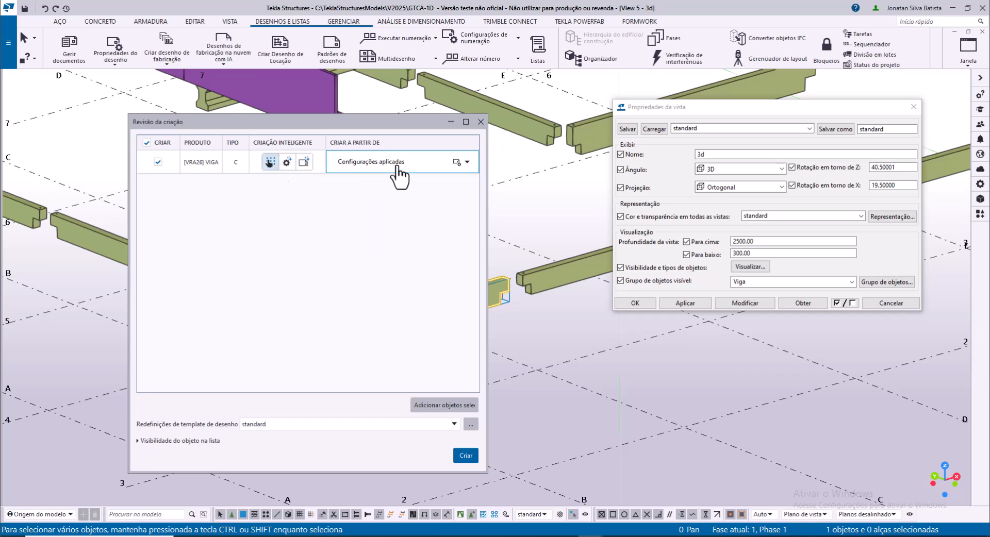
scroll(415, 247, down, 1)
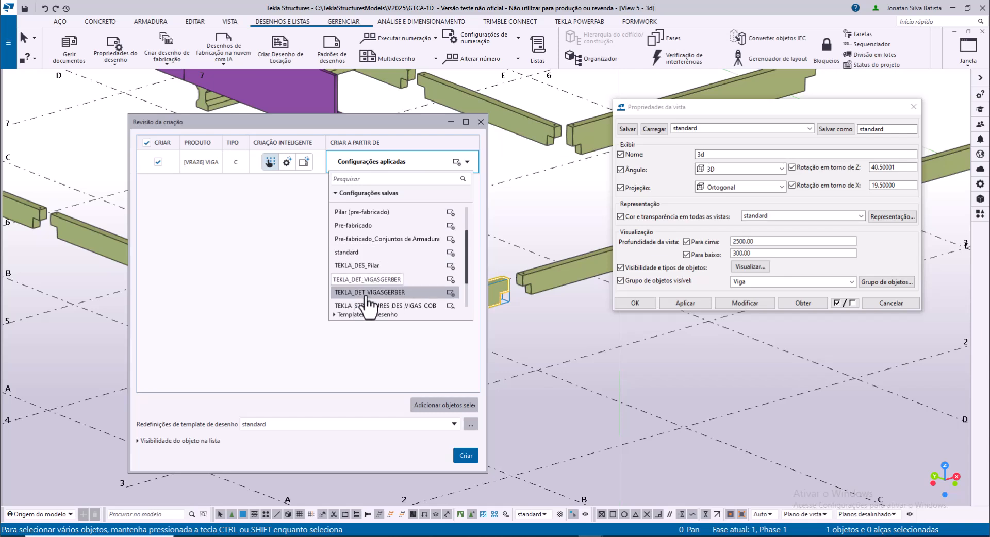
click(407, 295)
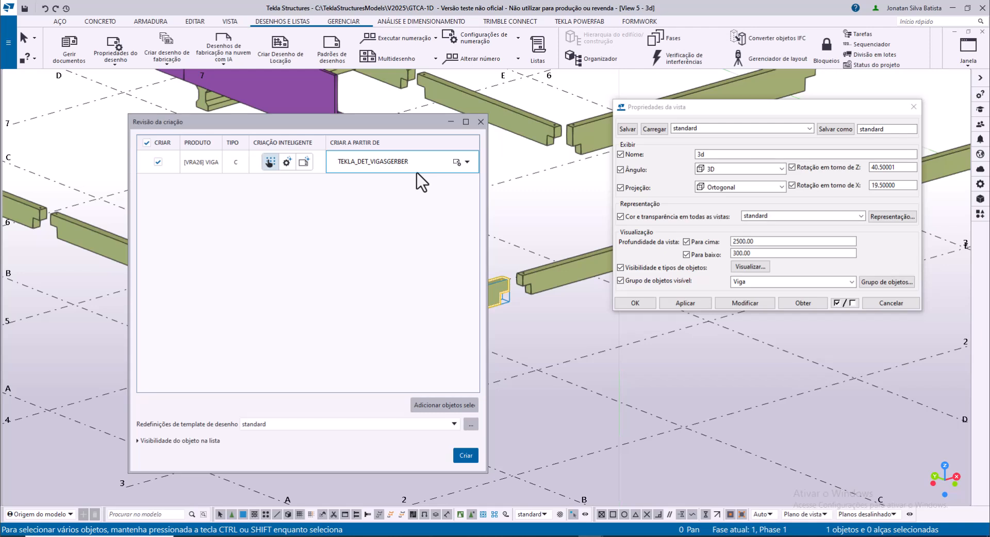
click(466, 456)
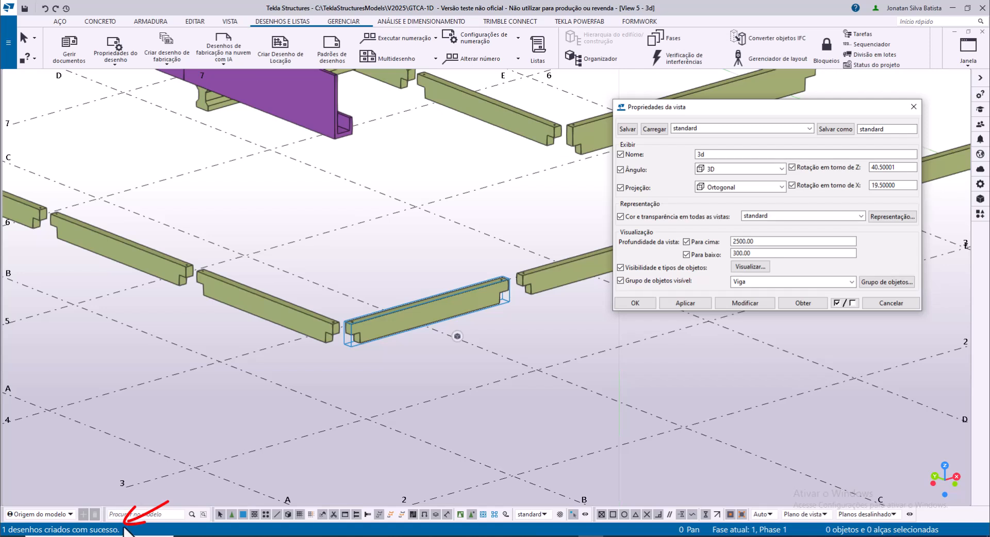
- Open the Detalhamento VIGAS drawing of beam VRA.26 from the model's document list
click(275, 24)
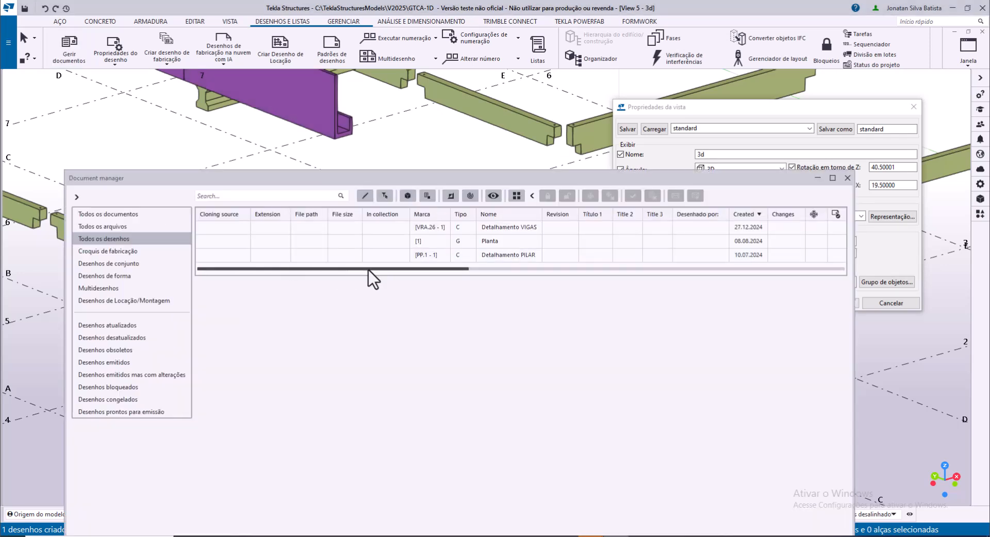
double_click(544, 228)
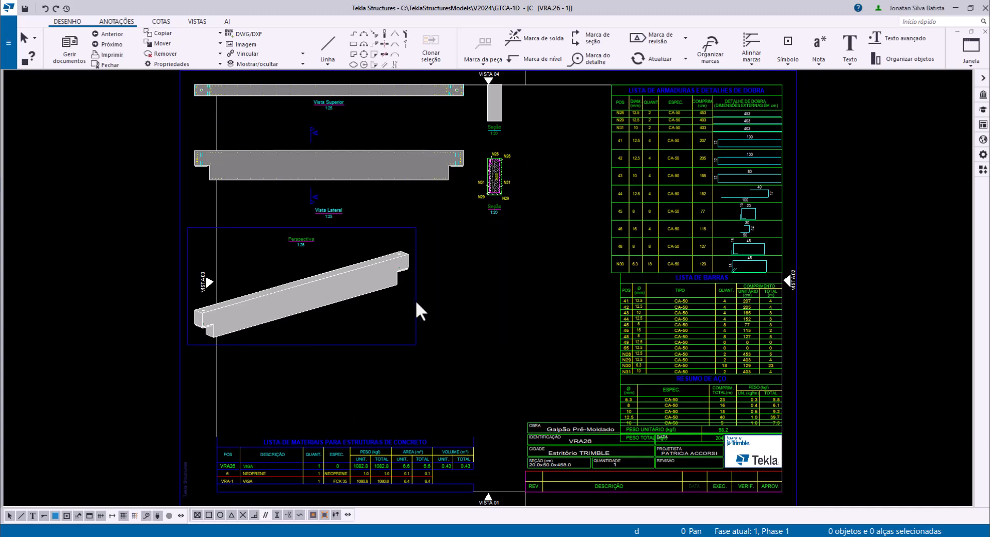
scroll(482, 311, down, 2)
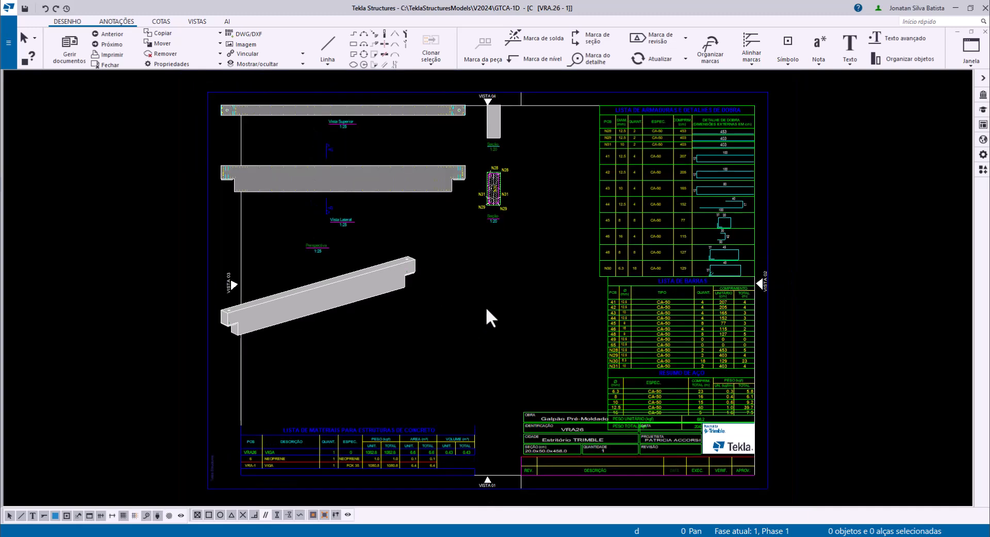
middle_drag(485, 307, 452, 304)
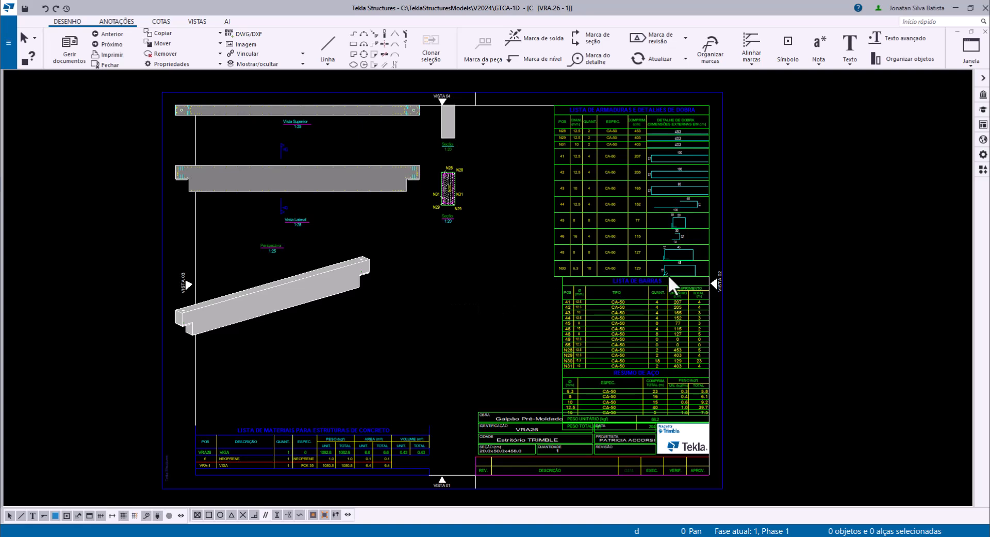
- Open the drawing properties and compare the view creation settings saved in Pre-fabricado and TEKLA_DET_VIGASGERBER
double_click(838, 213)
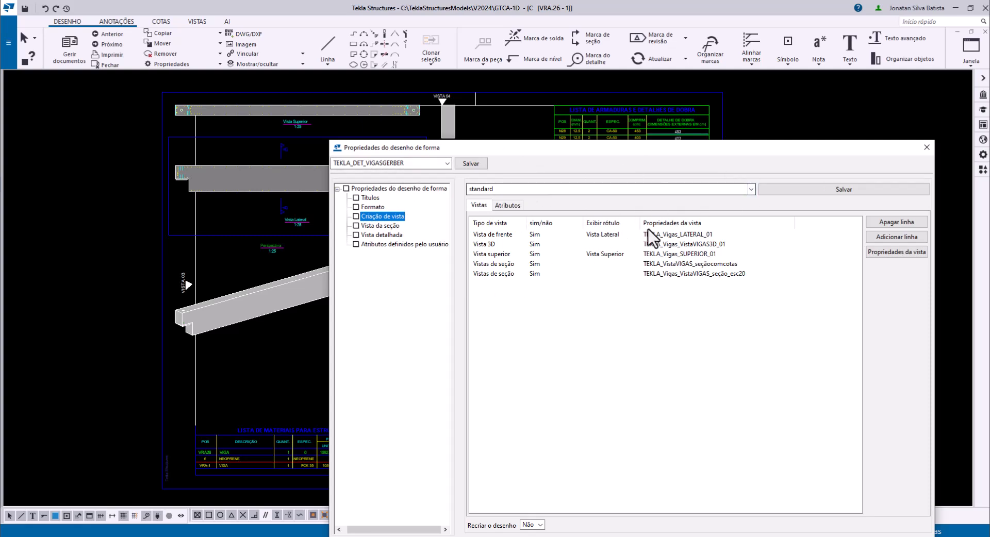
click(449, 164)
click(391, 216)
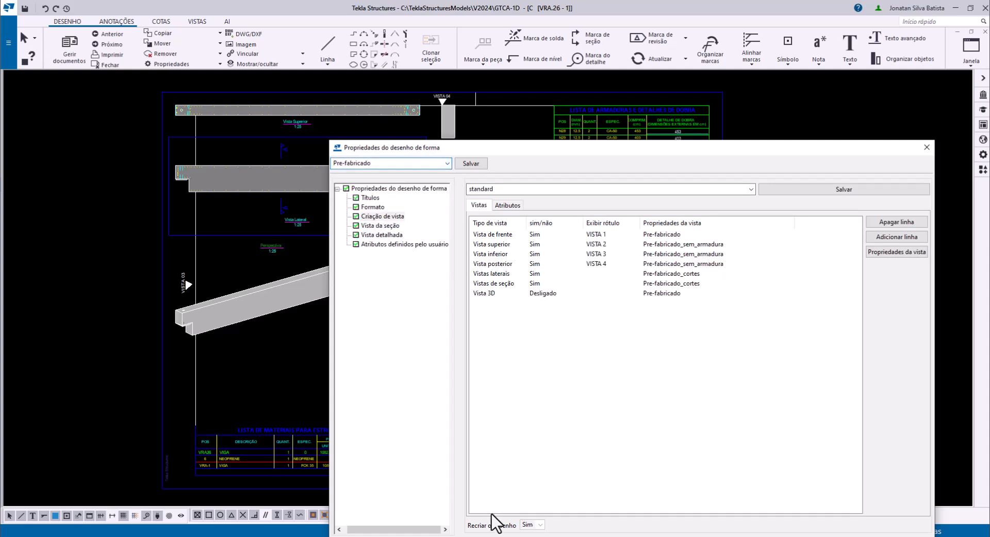
click(446, 163)
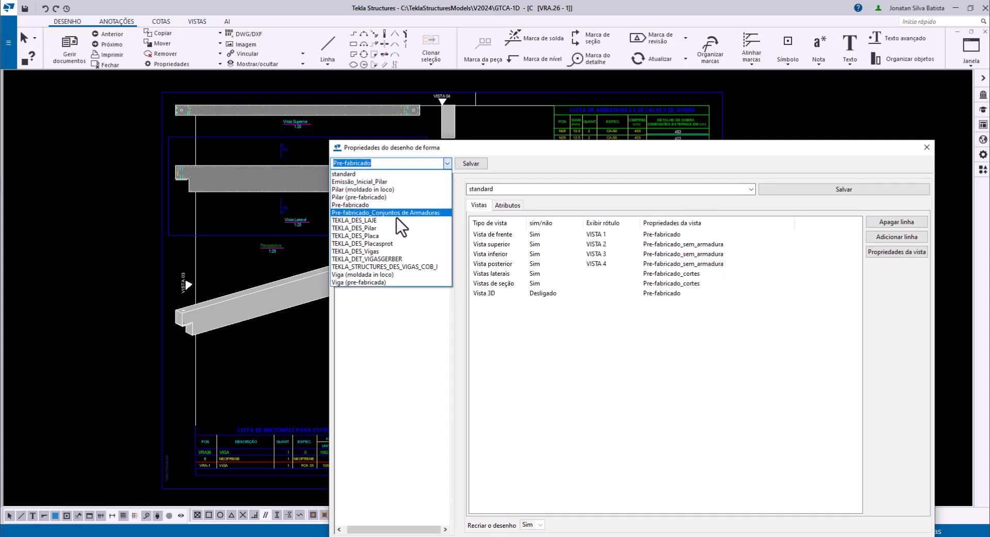
click(384, 259)
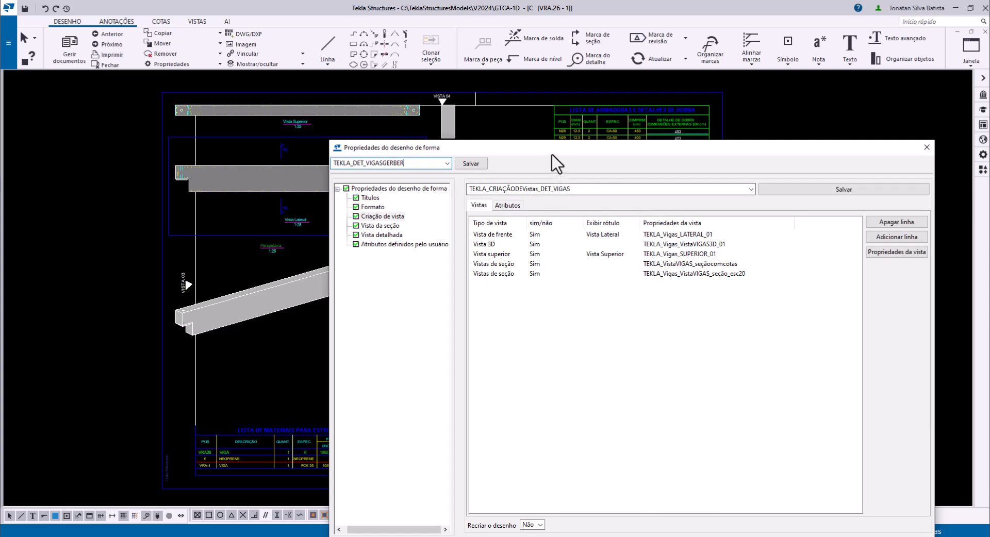
mouse_move(553, 156)
mouse_down()
mouse_move(669, 159)
mouse_move(718, 132)
mouse_up()
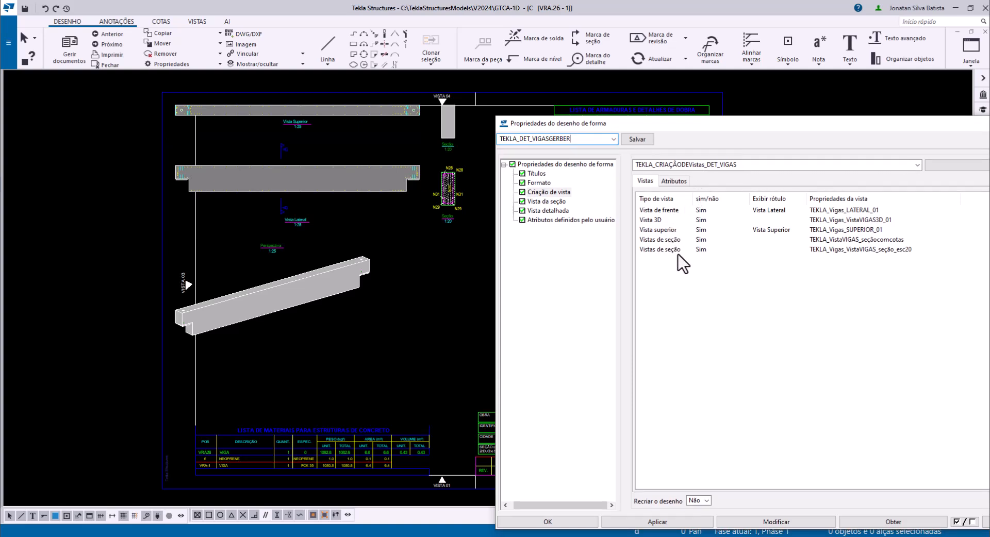
drag(762, 129, 596, 89)
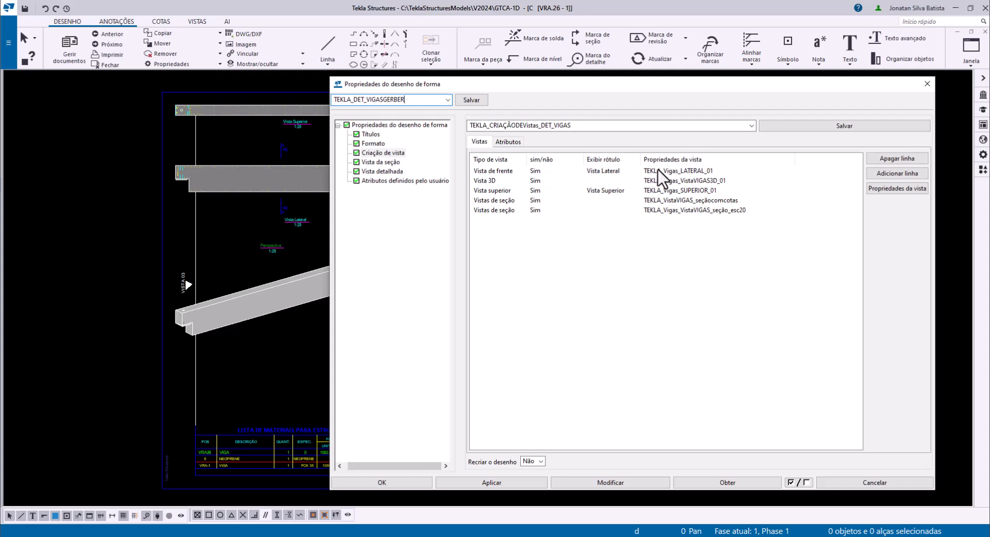
drag(534, 84, 646, 156)
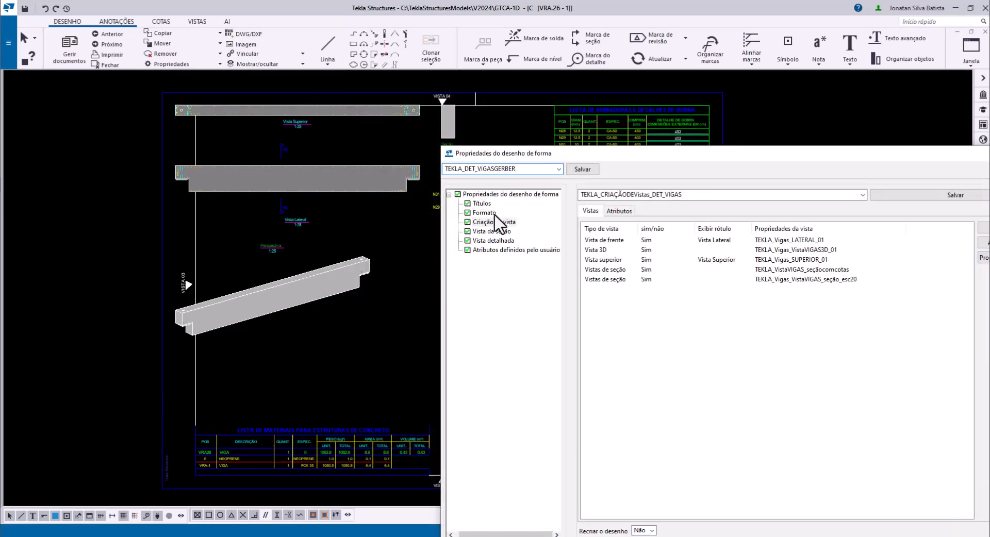
- Check the drawing format settings for layout and sheet size against the sheet, and close the drawing properties without changes
click(490, 213)
drag(621, 158, 540, 140)
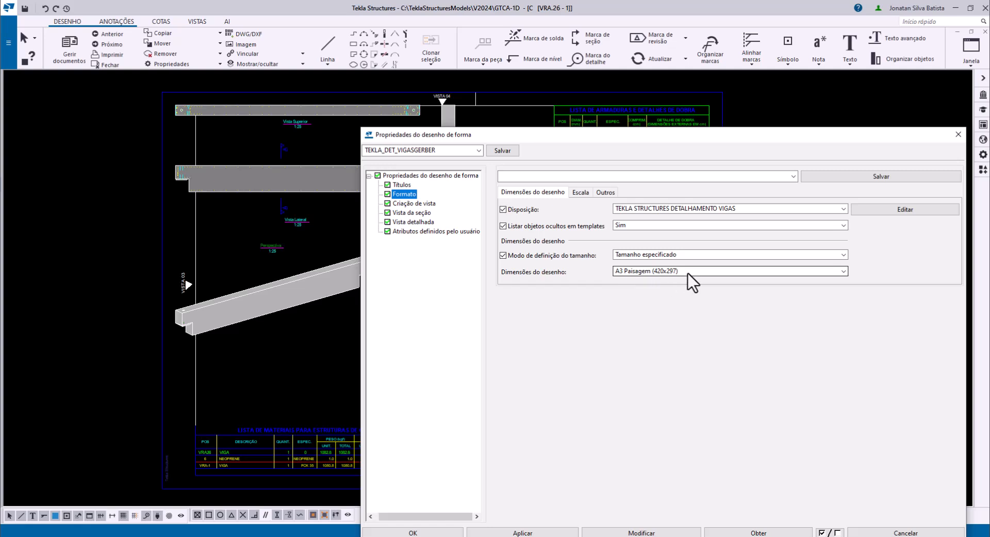
mouse_move(762, 137)
mouse_down()
mouse_move(707, 161)
mouse_move(650, 327)
mouse_move(666, 402)
mouse_move(702, 434)
mouse_move(674, 475)
mouse_move(661, 431)
mouse_move(652, 436)
mouse_up()
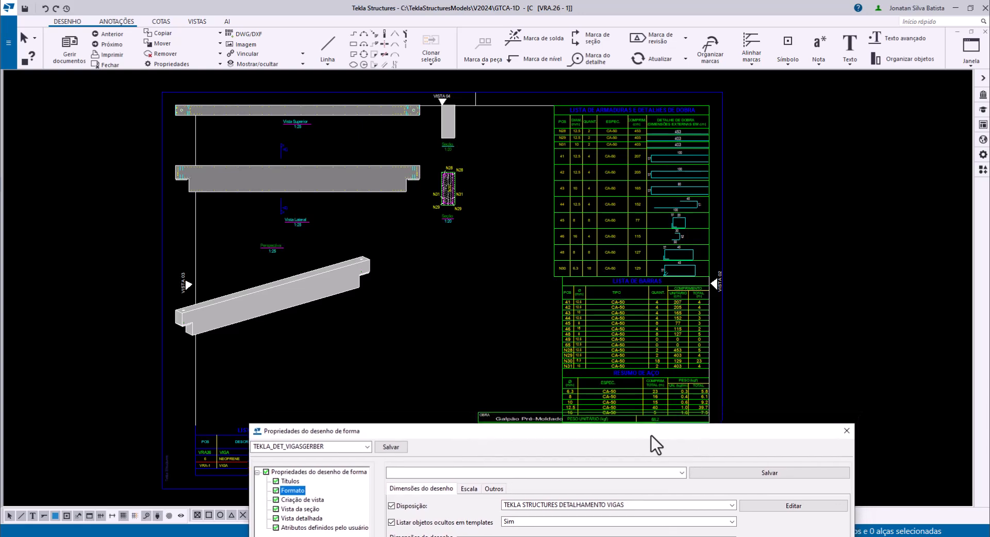
drag(592, 430, 535, 227)
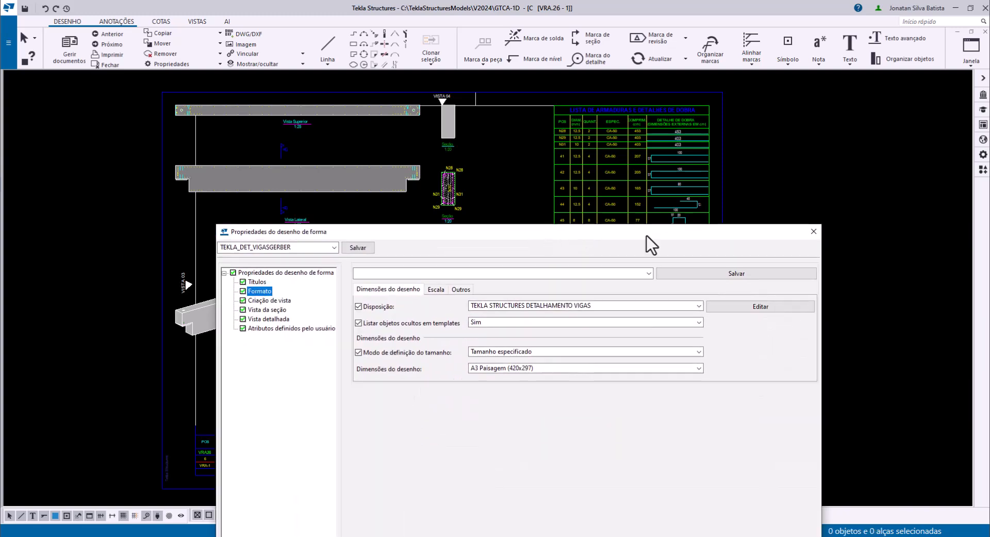
click(810, 236)
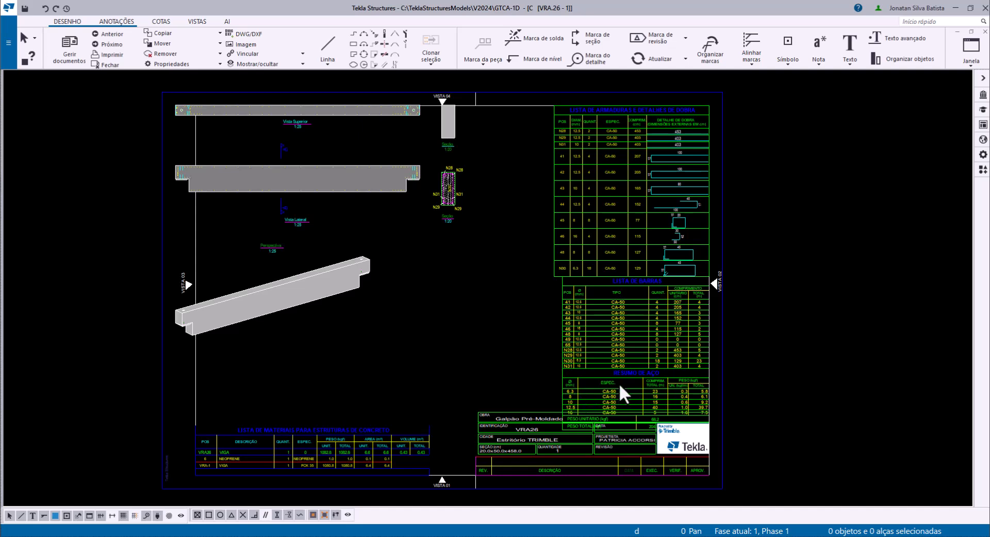
- Exclude the Resumo de Aço table from the layout and move it into the empty area between the perspective view and Lista de Barras
click(638, 384)
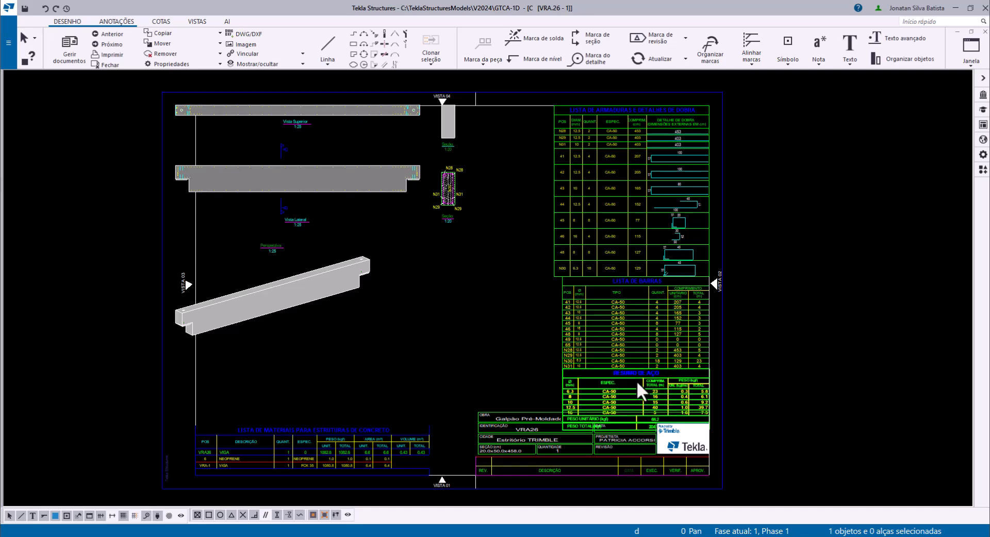
right_click(637, 384)
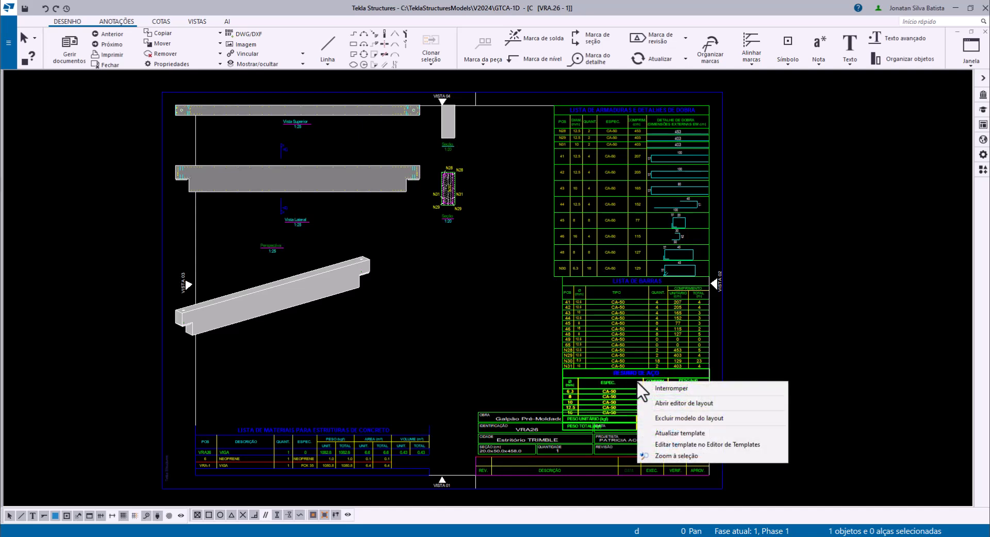
click(695, 419)
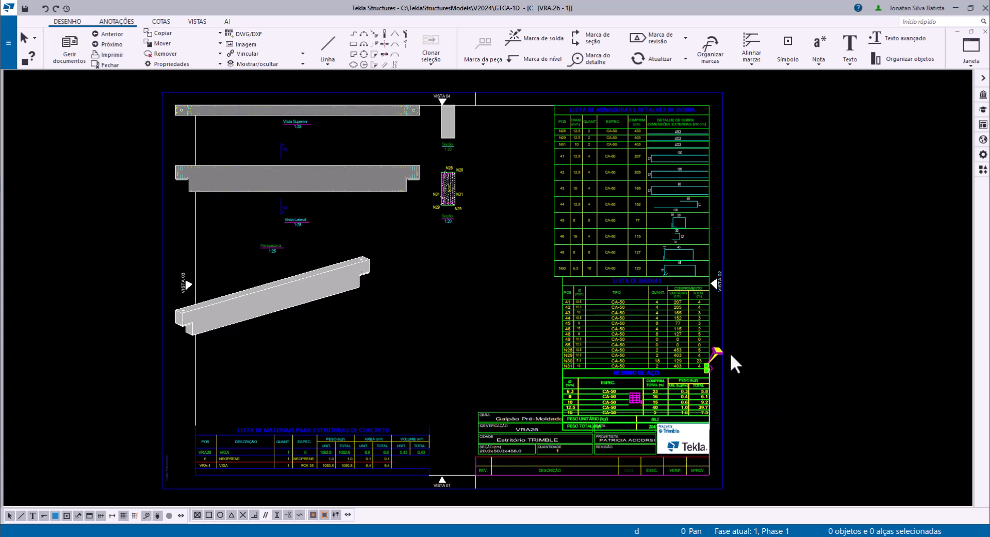
drag(690, 385, 423, 368)
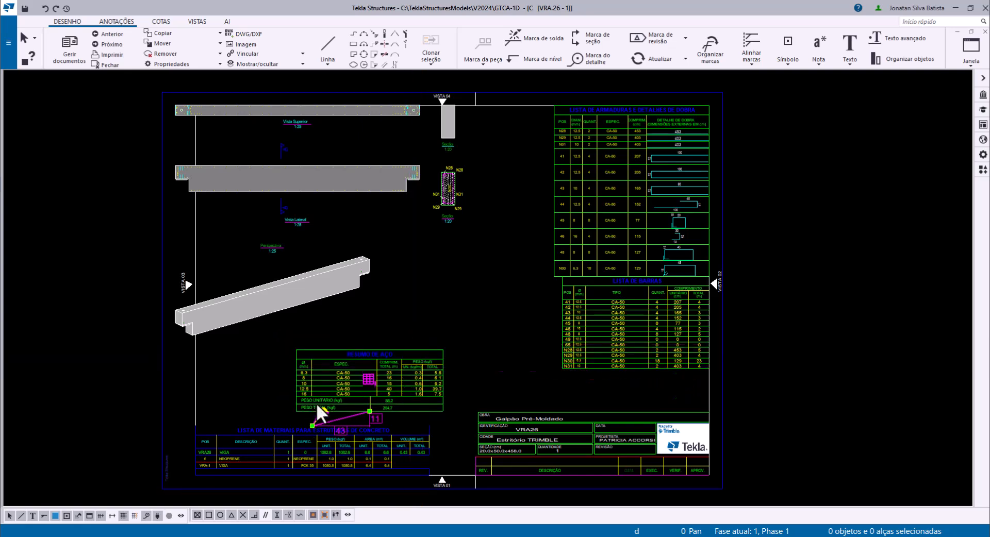
drag(318, 411, 407, 339)
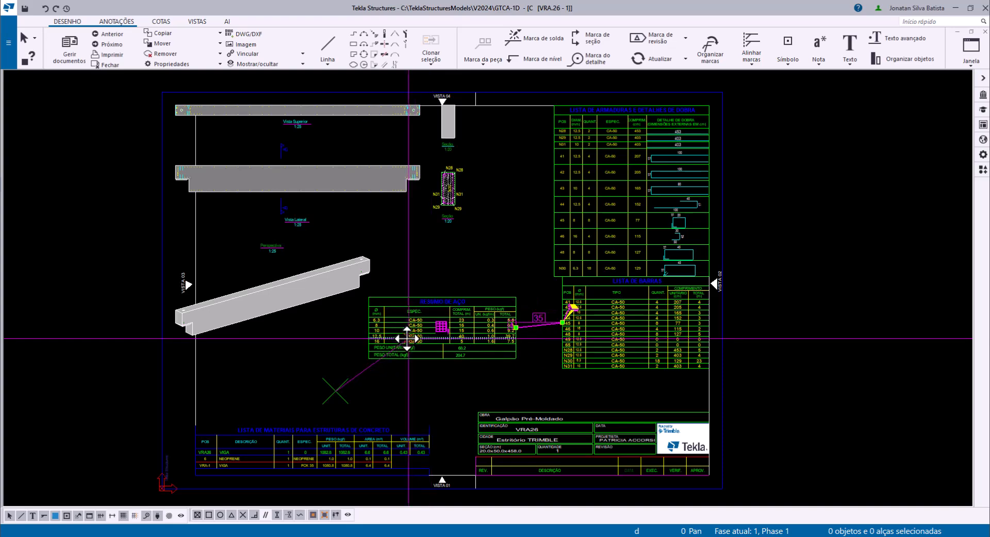
scroll(441, 348, down, 2)
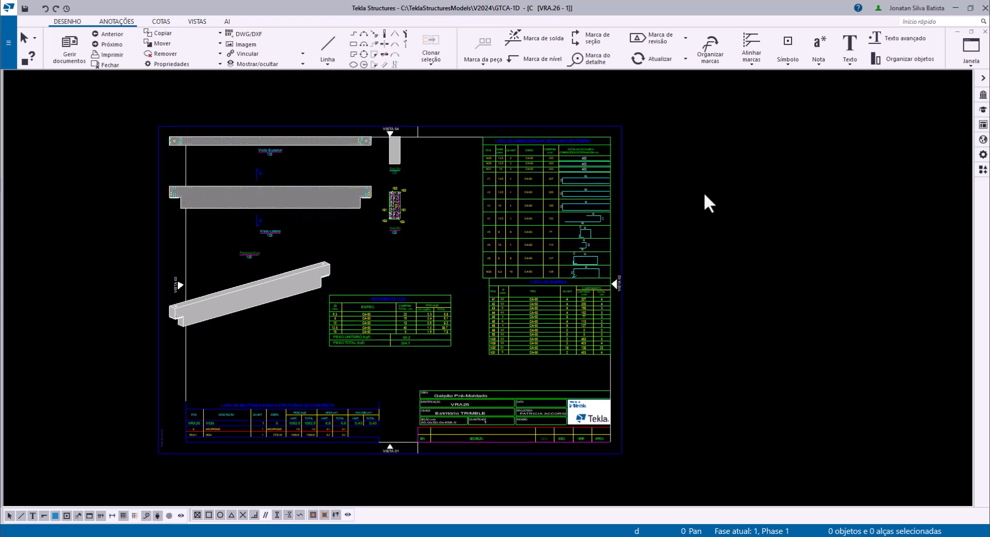
- Recreate the drawing from its view creation properties by setting Recriar o desenho to Sim, accept losing manual changes, and close the properties
double_click(704, 193)
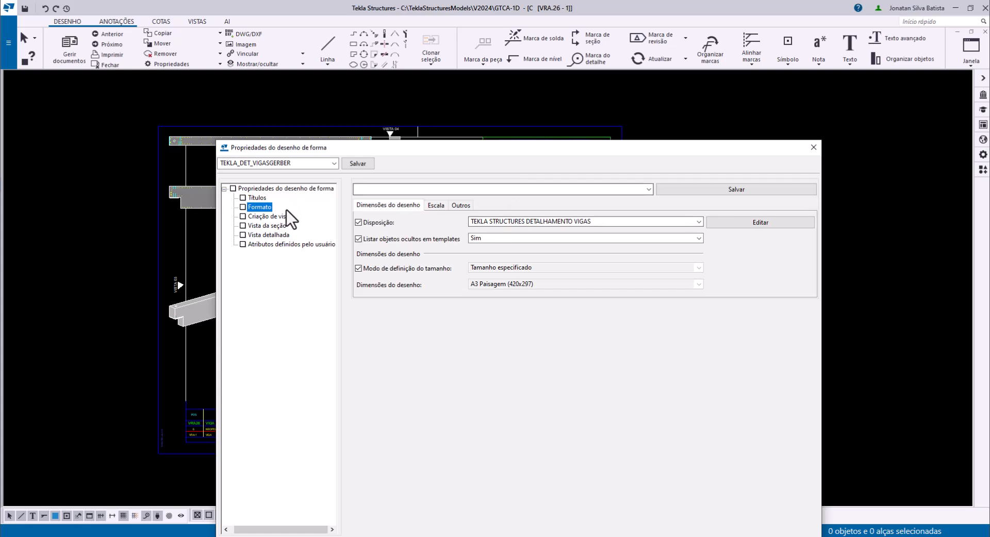
click(278, 217)
drag(412, 146, 465, 103)
click(479, 479)
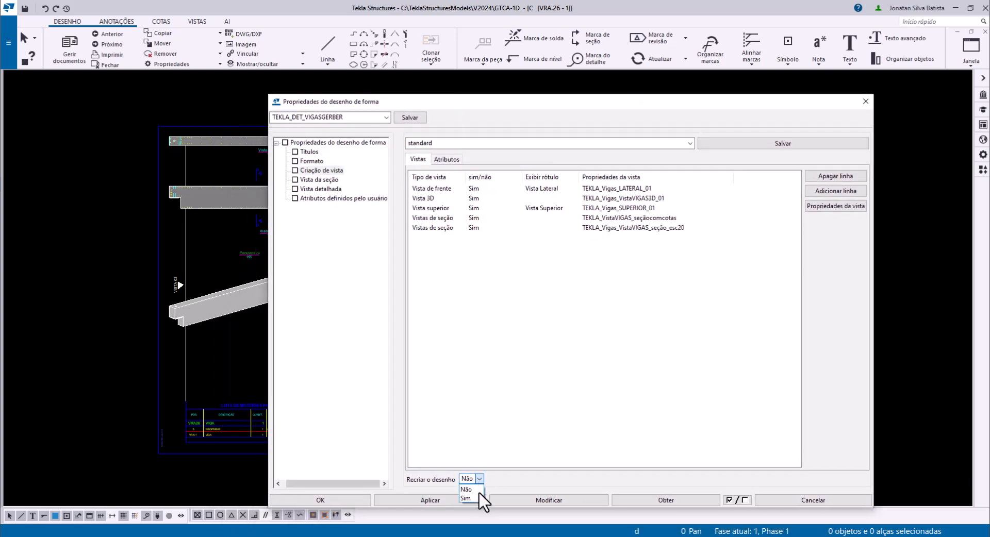
mouse_move(480, 103)
mouse_down()
mouse_move(619, 187)
mouse_move(761, 360)
mouse_up()
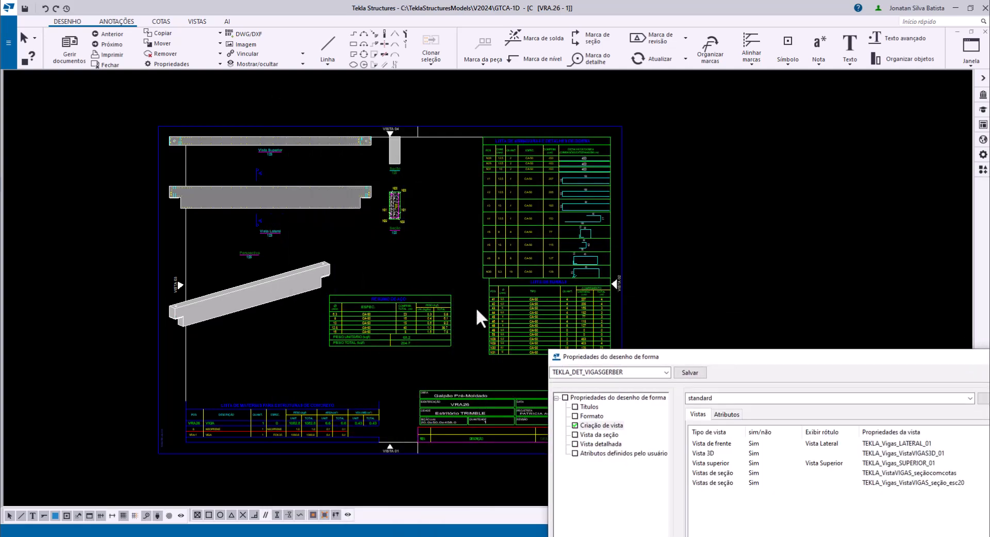
drag(707, 367, 495, 130)
click(637, 522)
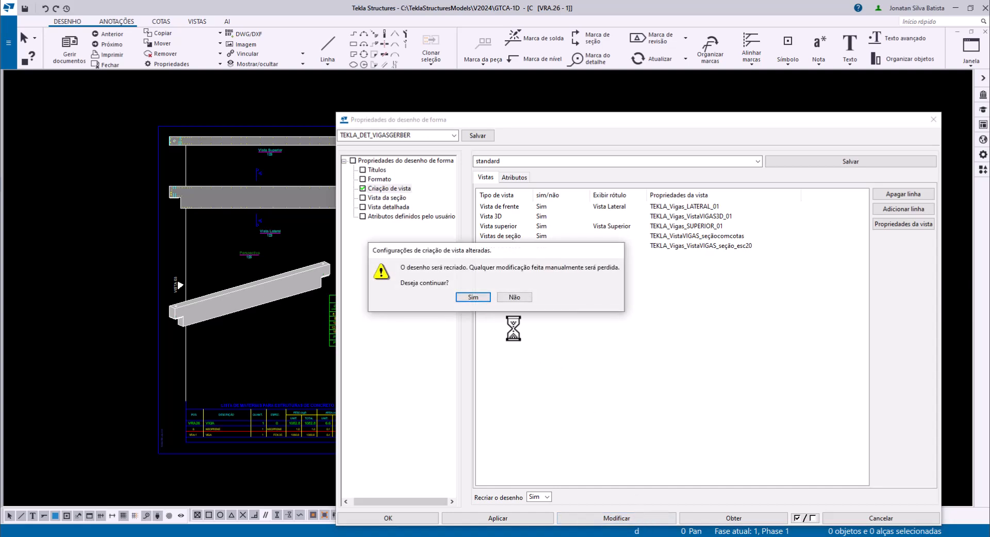
click(474, 306)
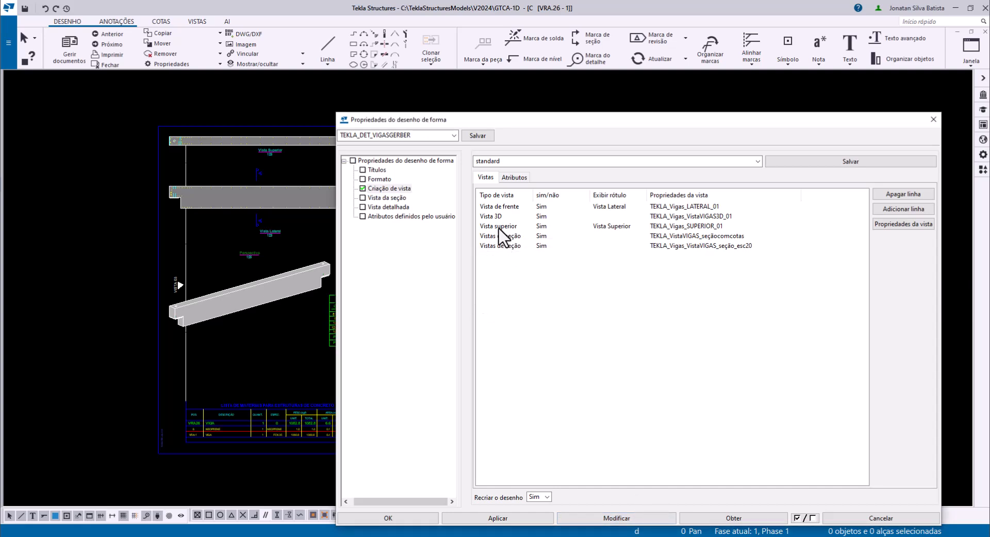
mouse_move(567, 127)
mouse_down()
mouse_move(526, 130)
mouse_move(654, 473)
mouse_move(697, 511)
mouse_up()
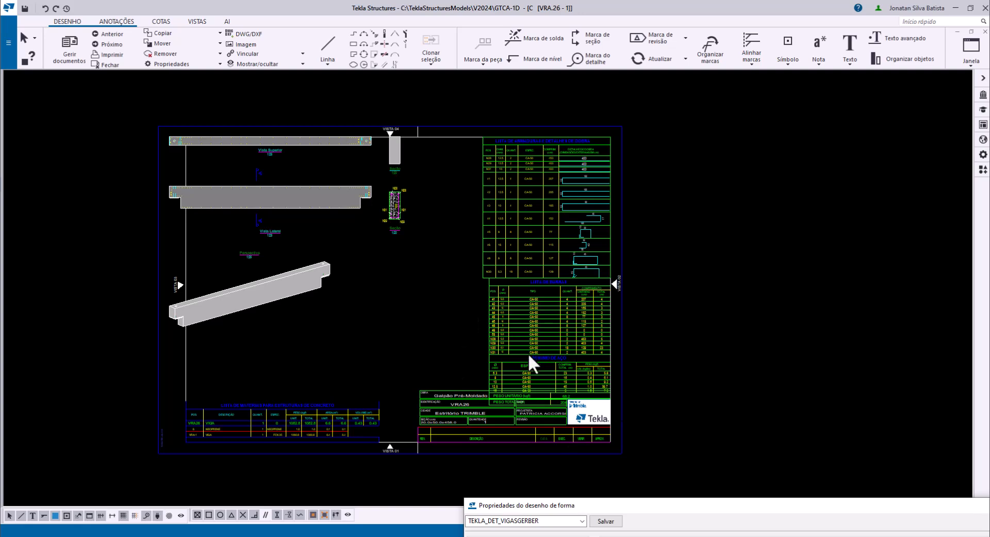
drag(606, 504, 495, 286)
click(895, 283)
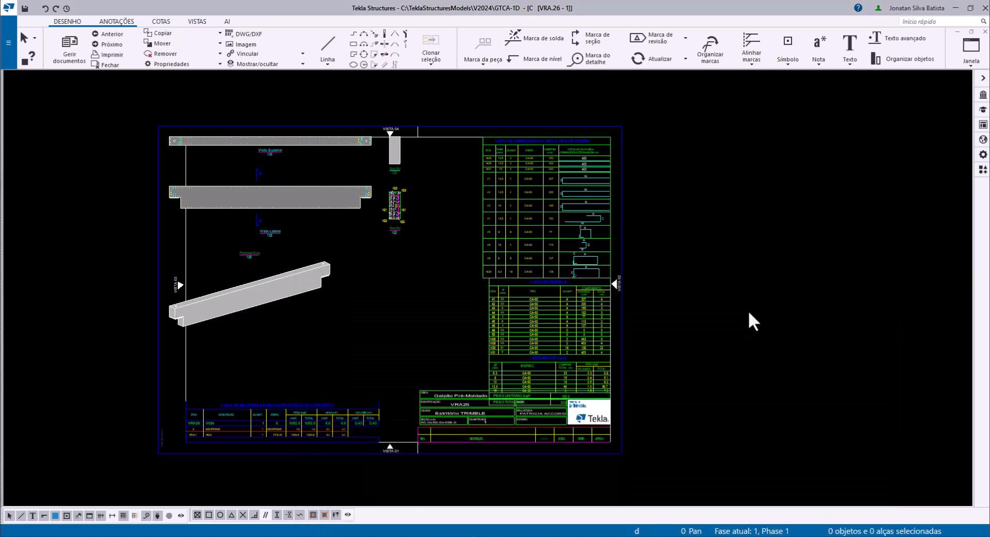
- Exclude the Resumo de Aço table from the layout and place it directly above the concrete materials list, aligned with its left edge
right_click(550, 367)
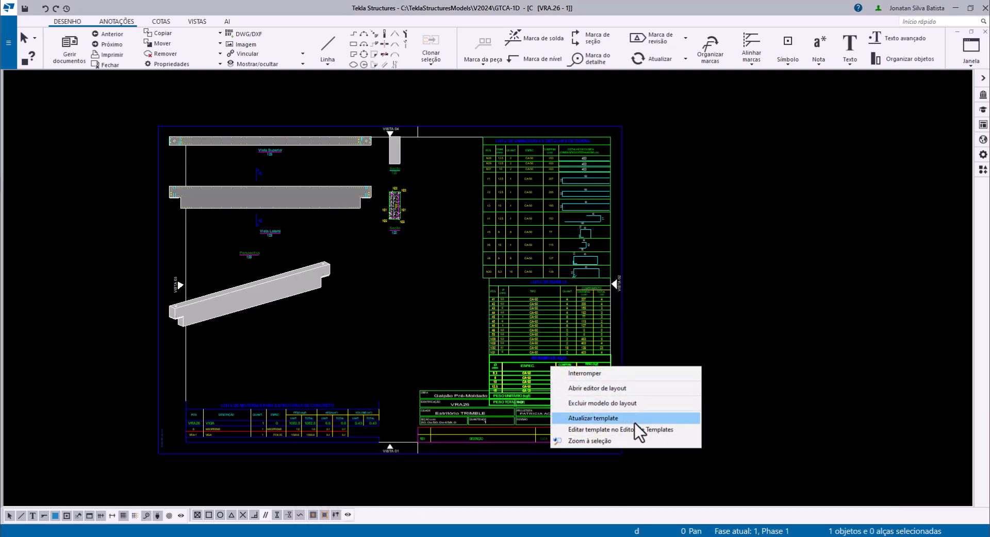
click(567, 403)
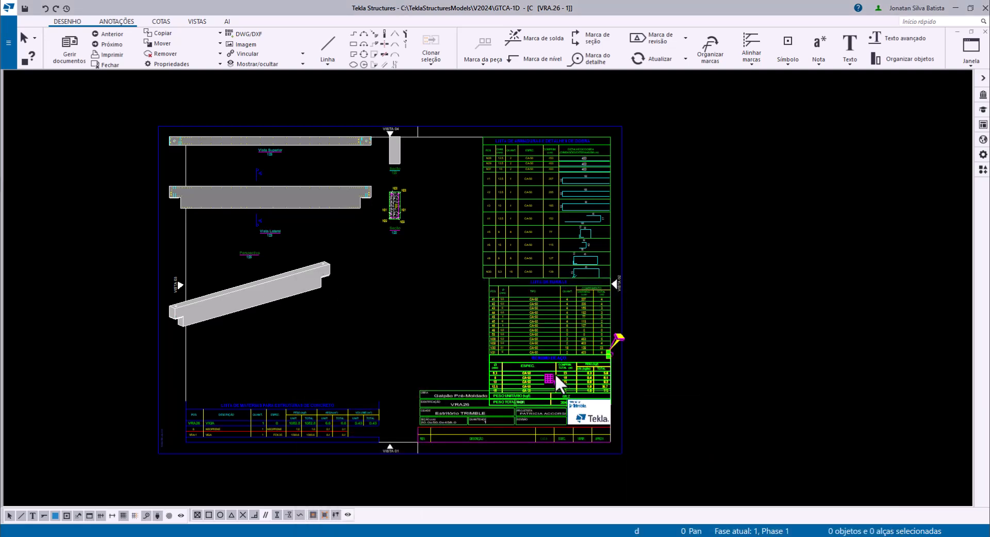
drag(427, 347, 245, 368)
scroll(182, 404, up, 3)
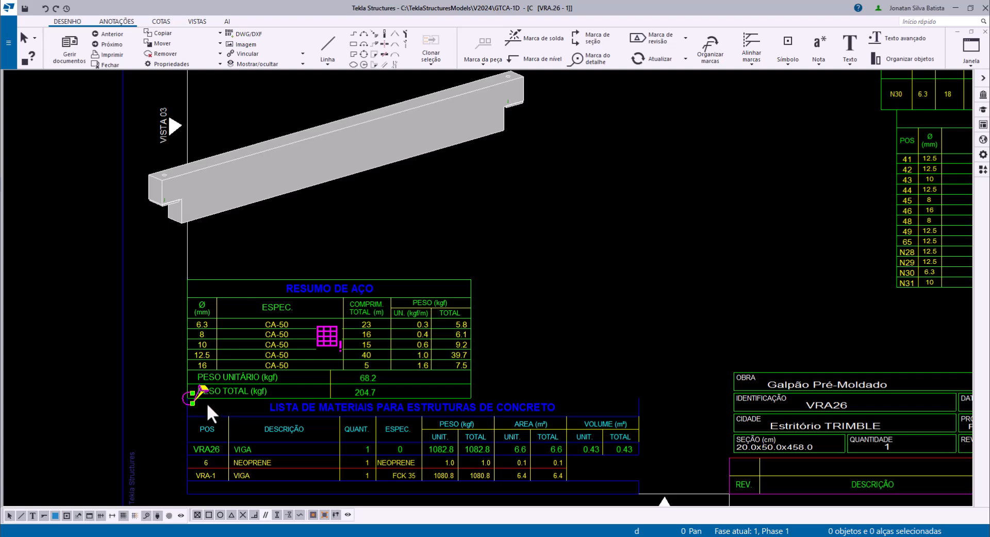
scroll(207, 403, down, 2)
scroll(202, 406, up, 3)
scroll(190, 400, down, 4)
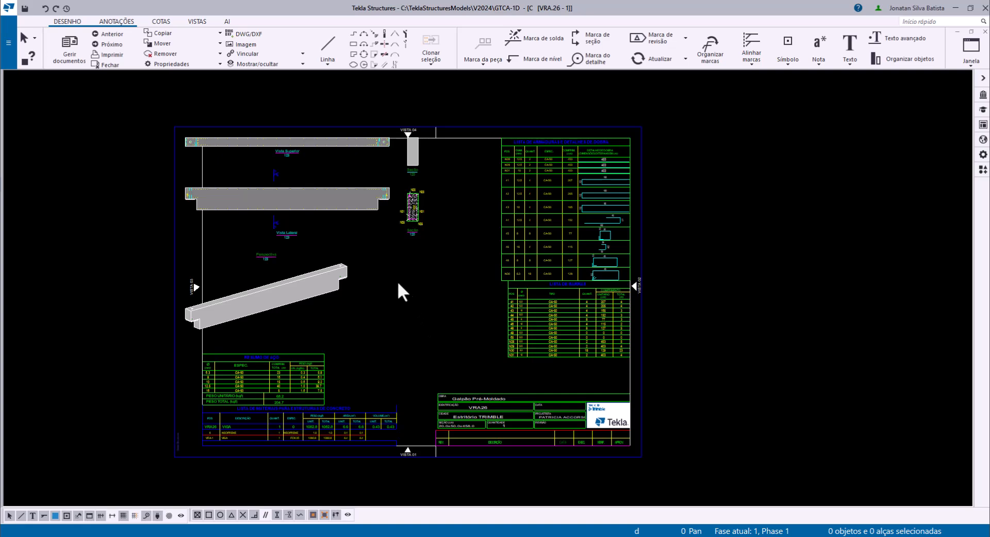
- Move the Perspectiva view into the free space between the Resumo de Aço table and Lista de Barras, above the title block
click(352, 311)
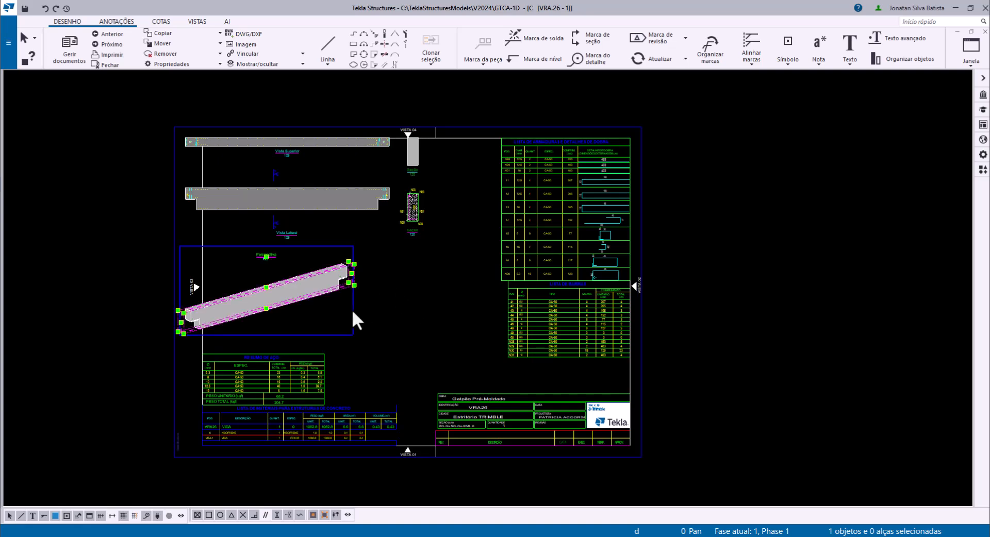
drag(353, 311, 498, 385)
scroll(407, 392, up, 3)
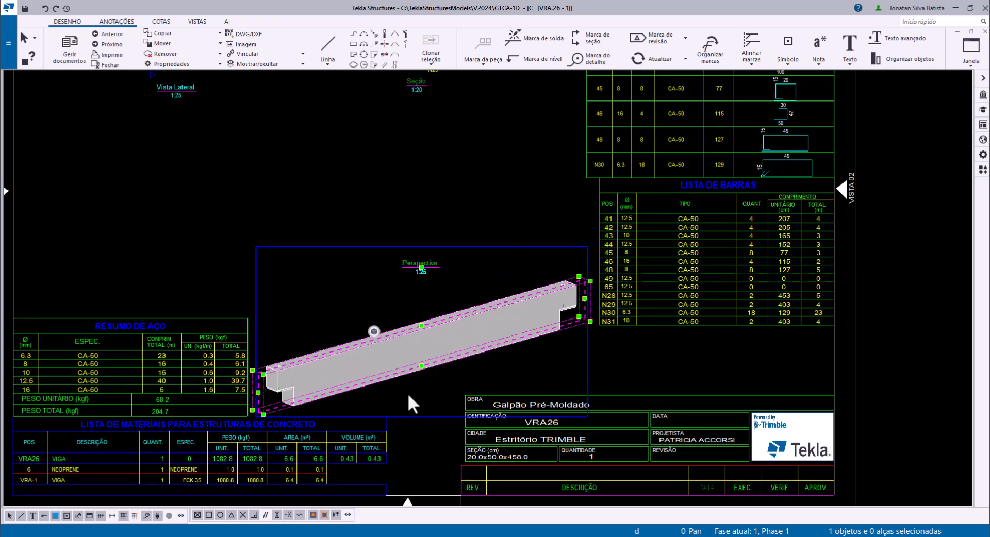
scroll(408, 396, down, 2)
key(Escape)
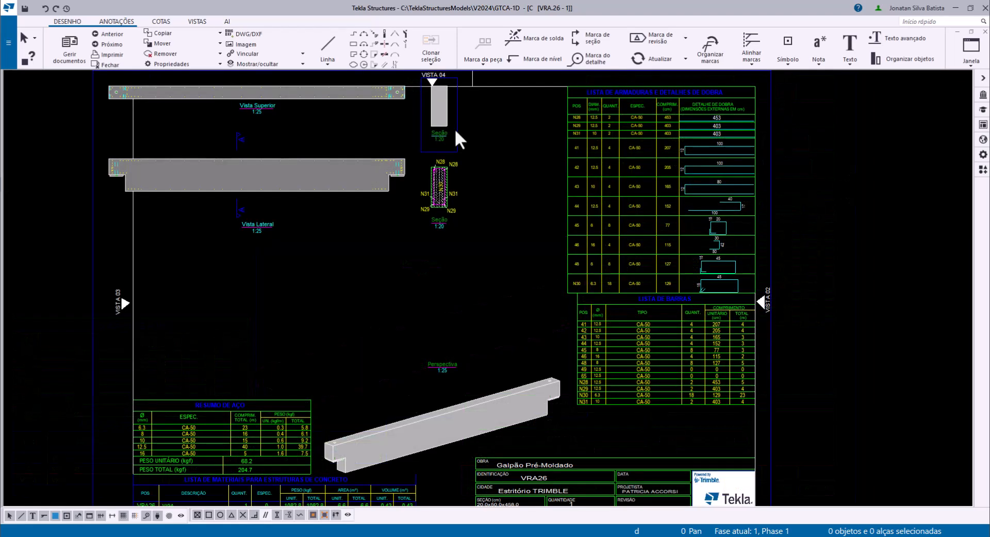
- Move the plain grey Seção view down into the free area between the Perspectiva view and the rebar tables
scroll(455, 128, up, 1)
drag(456, 144, 538, 351)
middle_drag(526, 261, 541, 283)
scroll(486, 274, up, 1)
- Move the reinforced Seção view with the rebar marks closer to the rebar bending list, above the plain section view
click(466, 285)
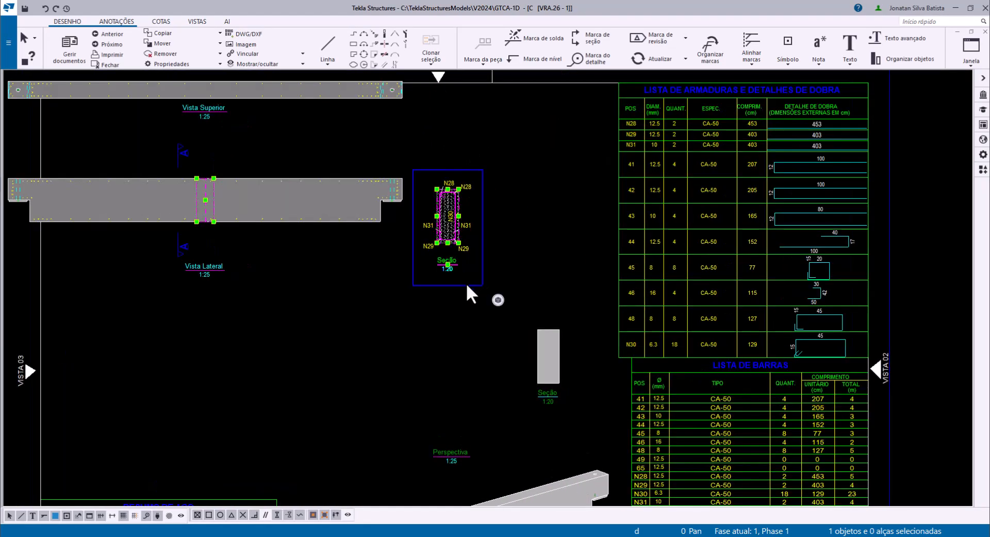
drag(467, 285, 523, 250)
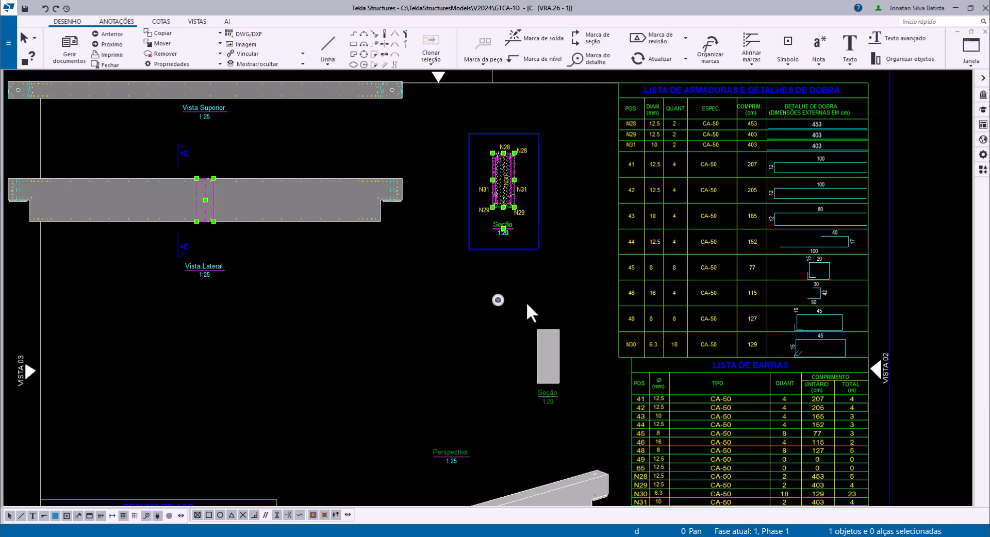
scroll(526, 305, down, 5)
middle_drag(495, 259, 528, 262)
scroll(569, 265, up, 4)
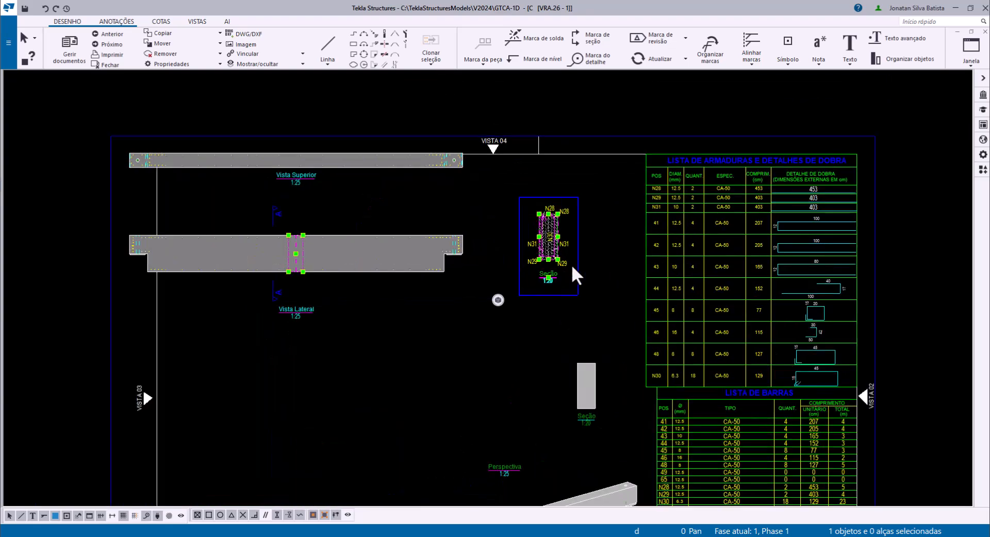
drag(578, 264, 617, 276)
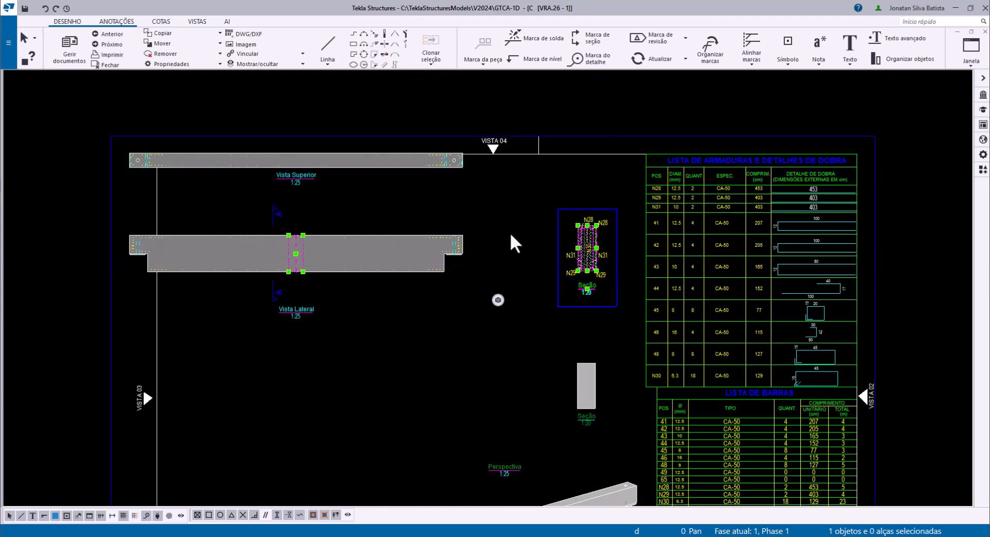
- Select the Vista Lateral view
middle_drag(453, 284, 473, 293)
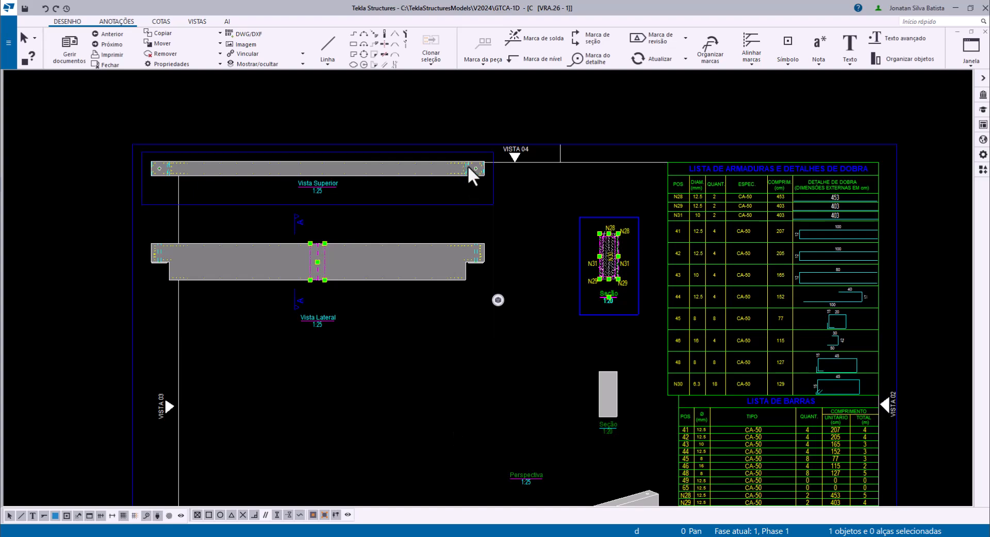
click(492, 227)
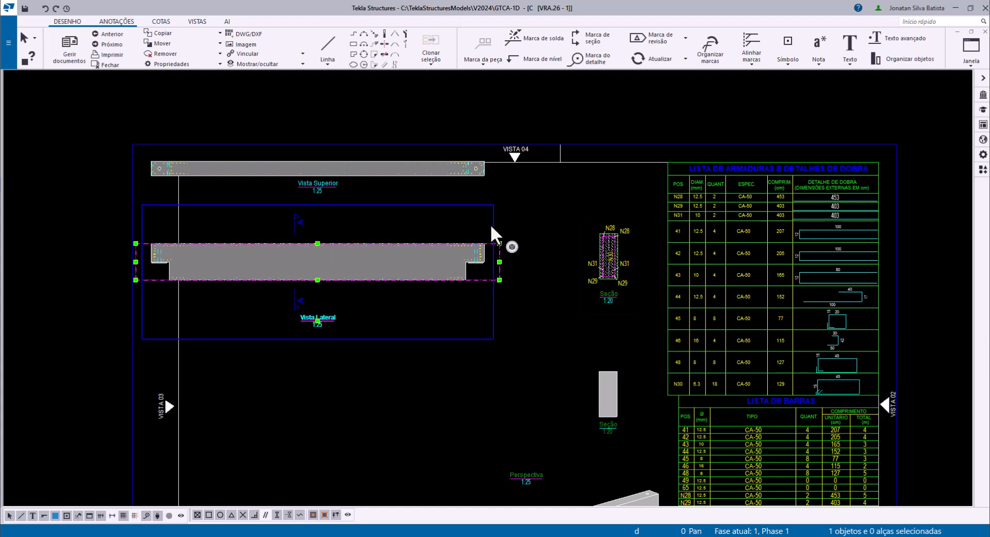
drag(491, 226, 399, 226)
scroll(404, 234, up, 2)
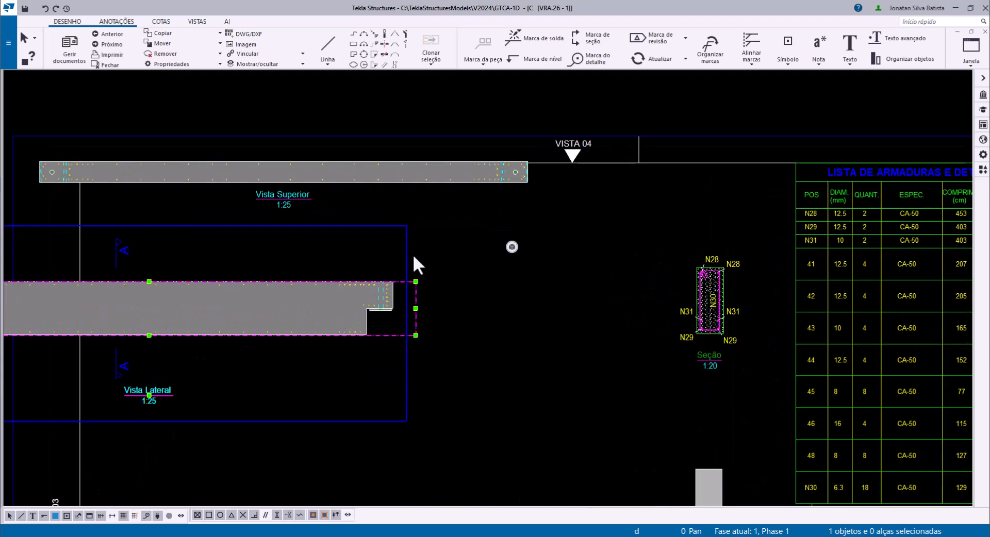
right_click(398, 241)
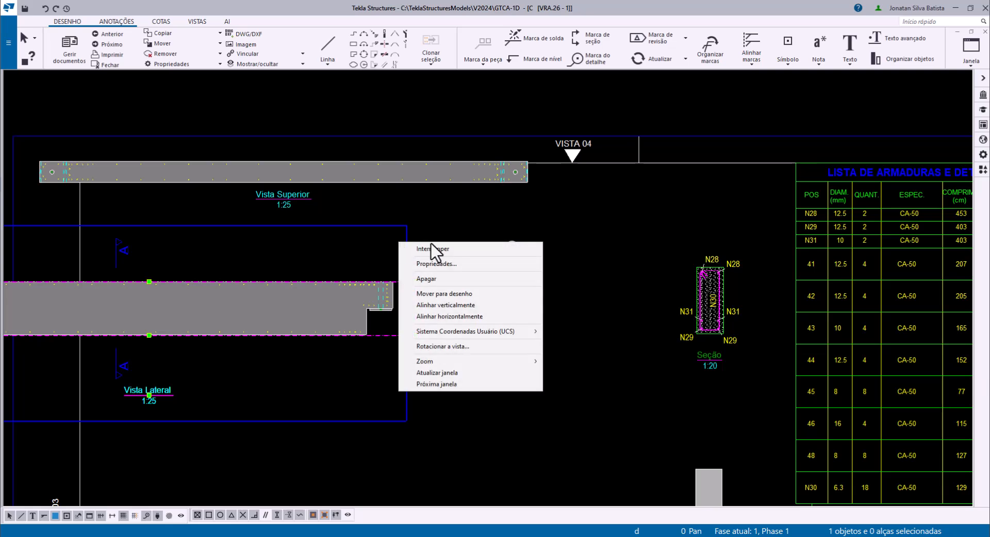
click(446, 304)
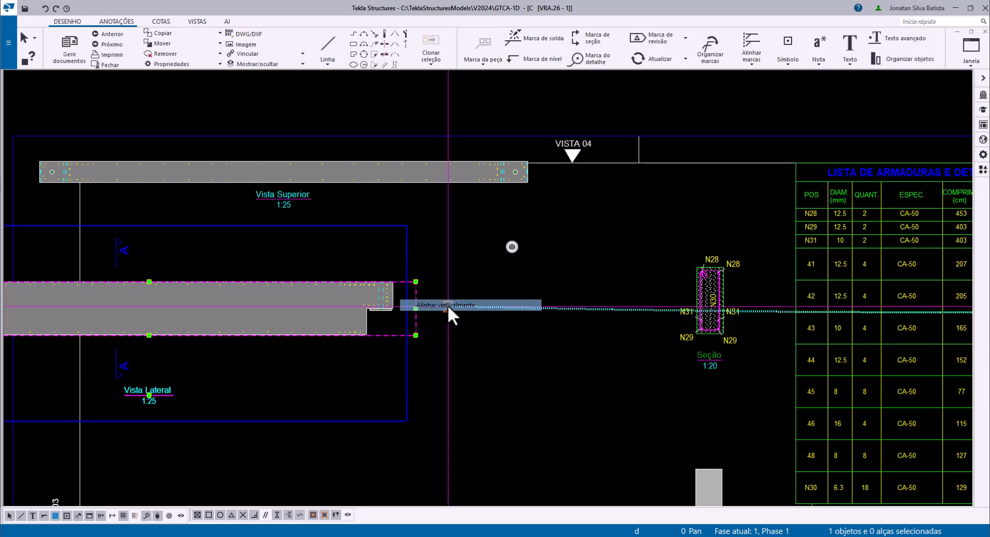
scroll(404, 287, up, 5)
click(378, 282)
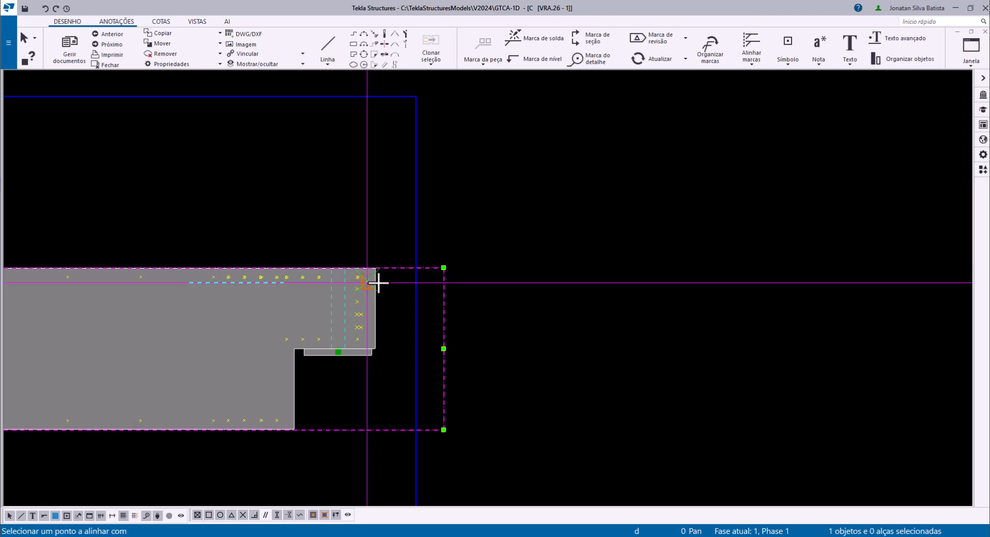
key(Escape)
- Align the Vista Lateral view vertically with the Vista Superior view, using the beam's right end corner in both views
right_click(387, 272)
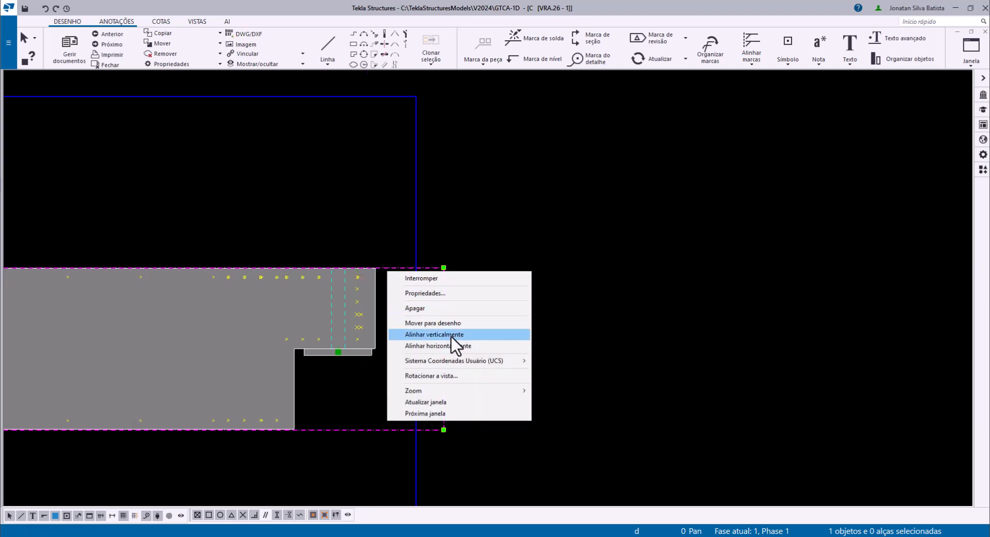
click(451, 337)
click(382, 272)
scroll(382, 287, down, 4)
middle_drag(432, 266, 376, 379)
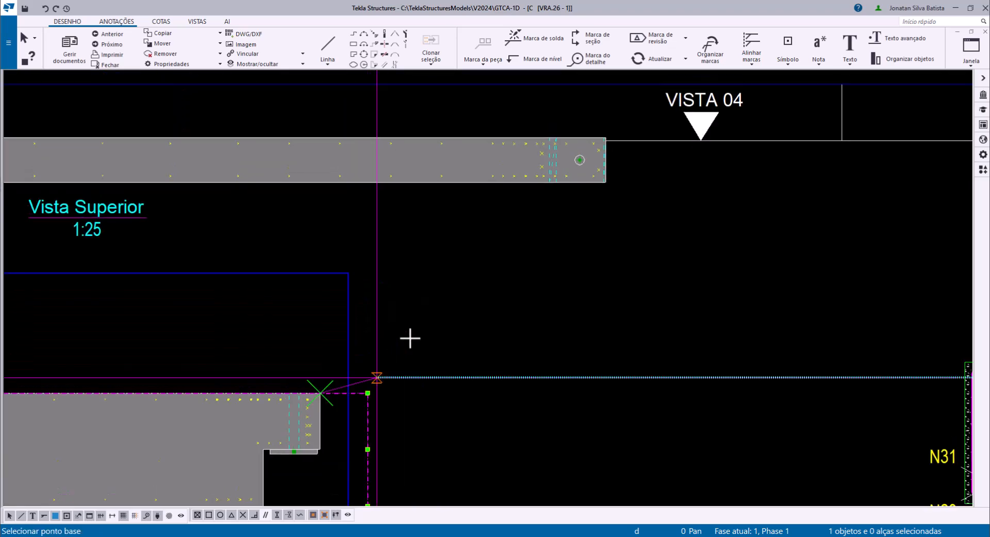
scroll(608, 237, up, 3)
scroll(607, 188, up, 1)
click(609, 163)
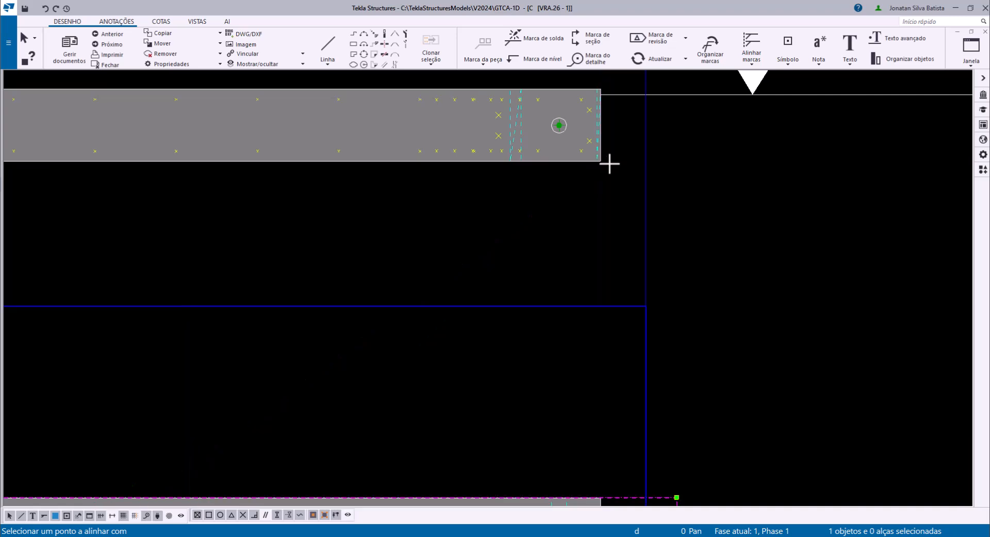
scroll(602, 170, down, 3)
scroll(598, 176, down, 1)
scroll(608, 360, down, 1)
middle_drag(466, 250, 473, 270)
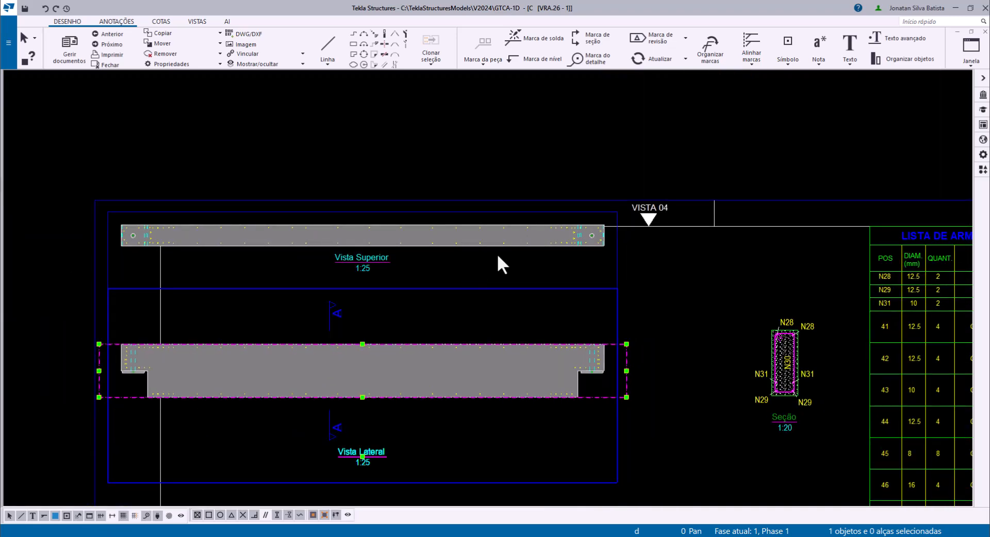
- Move the Vista Superior and Vista Lateral views together down and to the right, fully inside the sheet border
scroll(500, 257, down, 1)
drag(654, 414, 562, 234)
scroll(525, 255, down, 1)
drag(527, 279, 571, 315)
click(436, 222)
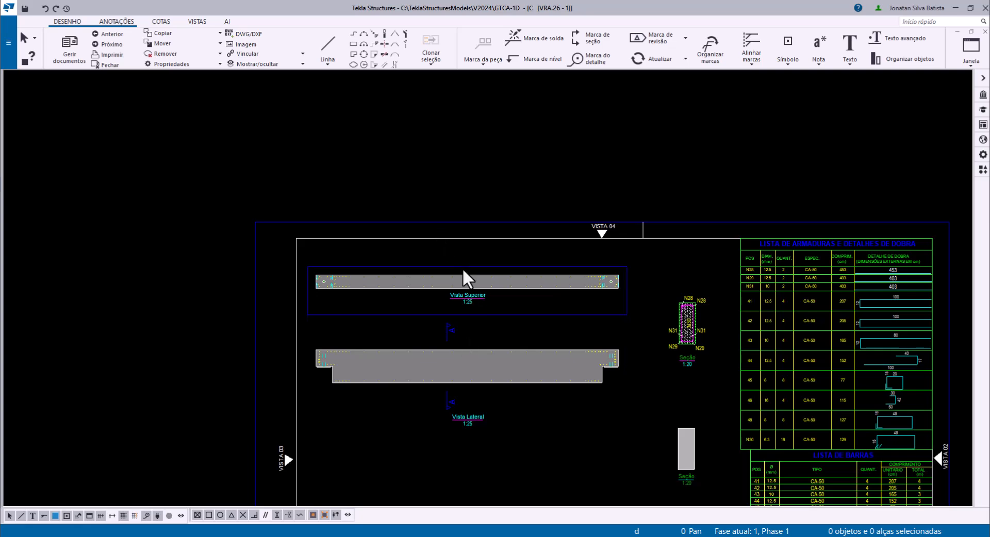
- Start a horizontal dimension chain on Vista Superior through the beam's left end corner, the left hole centre and the left hidden notch edge
scroll(463, 268, up, 3)
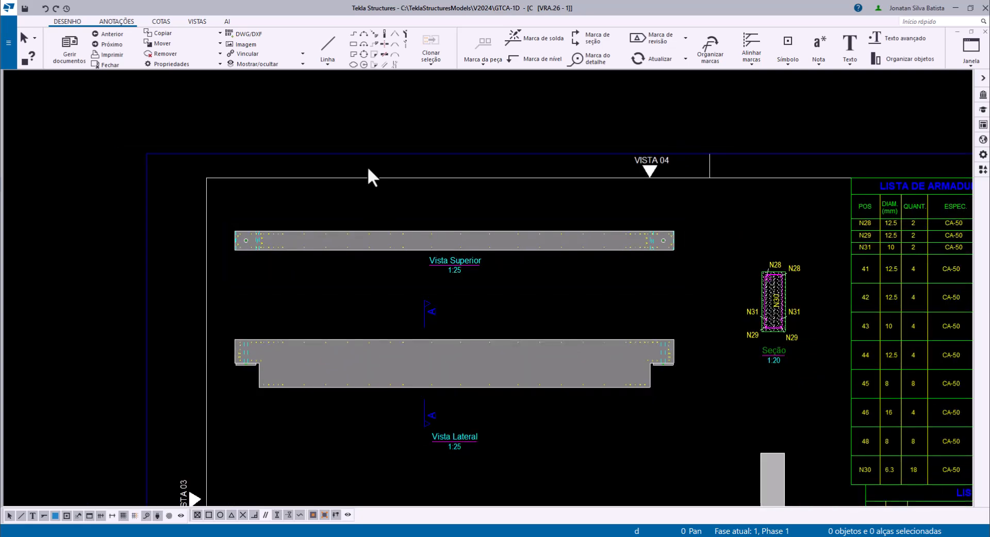
scroll(368, 169, up, 1)
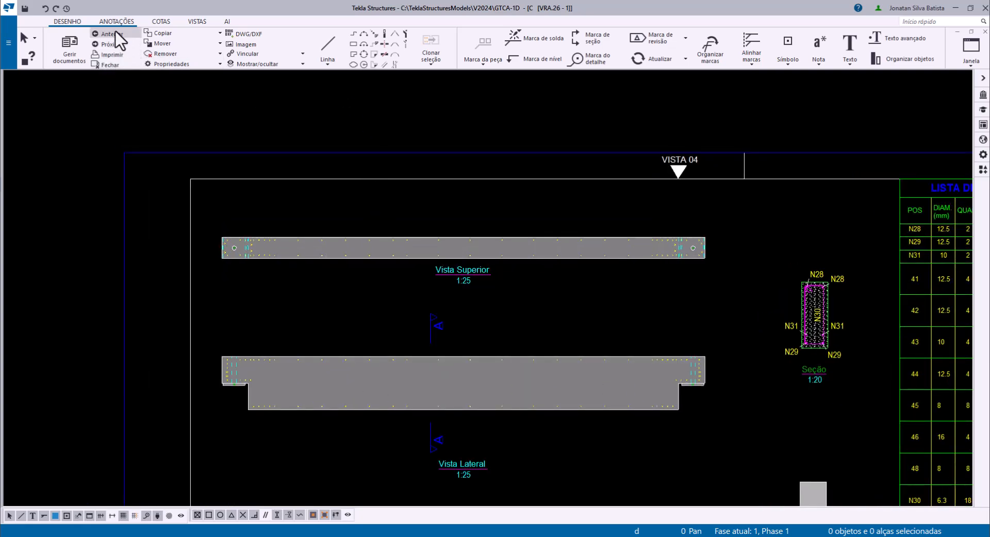
click(161, 21)
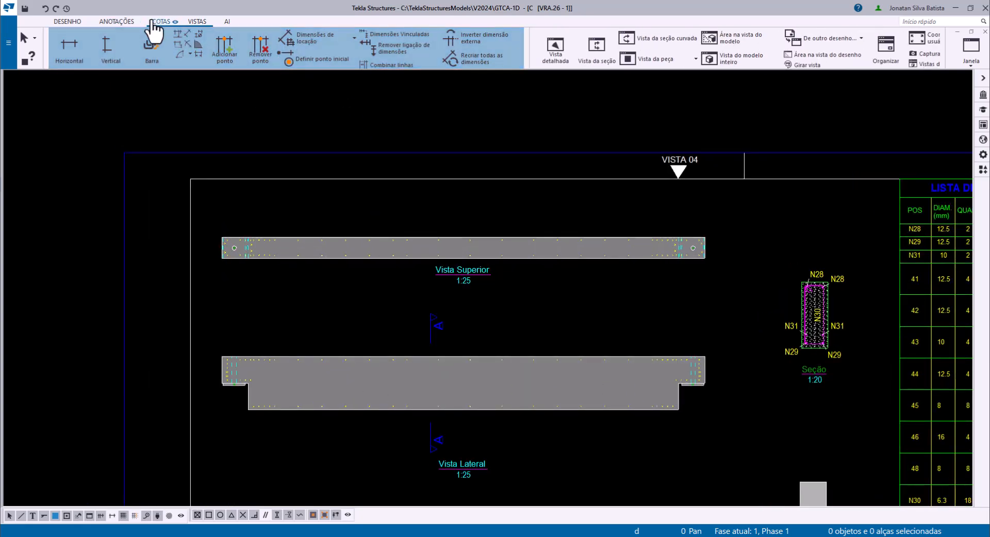
click(72, 45)
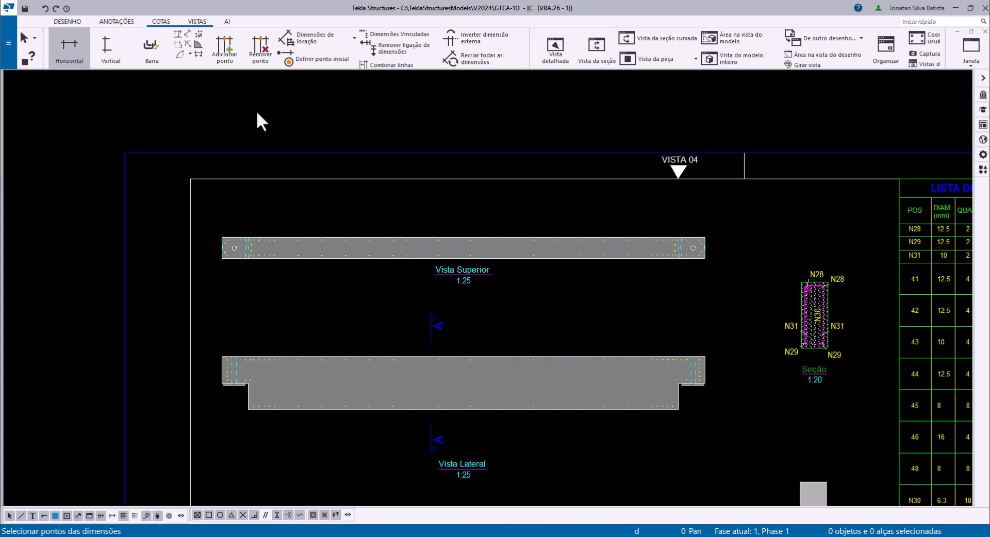
scroll(232, 222, up, 6)
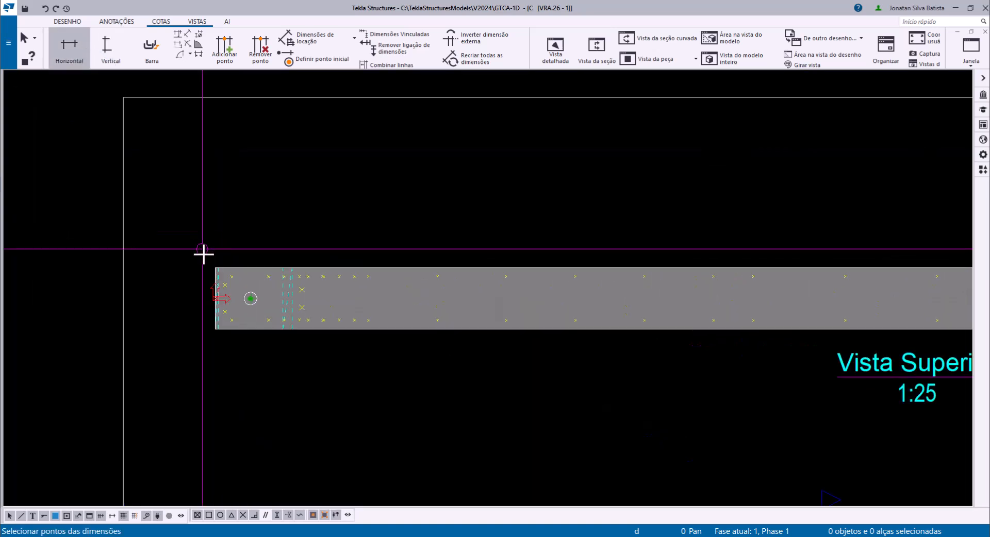
scroll(216, 278, up, 2)
click(228, 273)
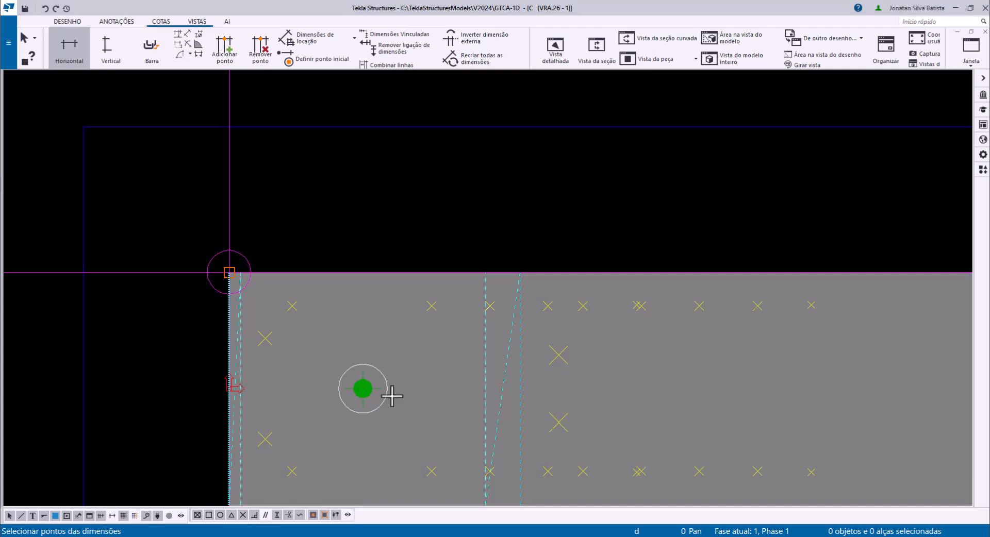
click(365, 391)
scroll(199, 360, down, 6)
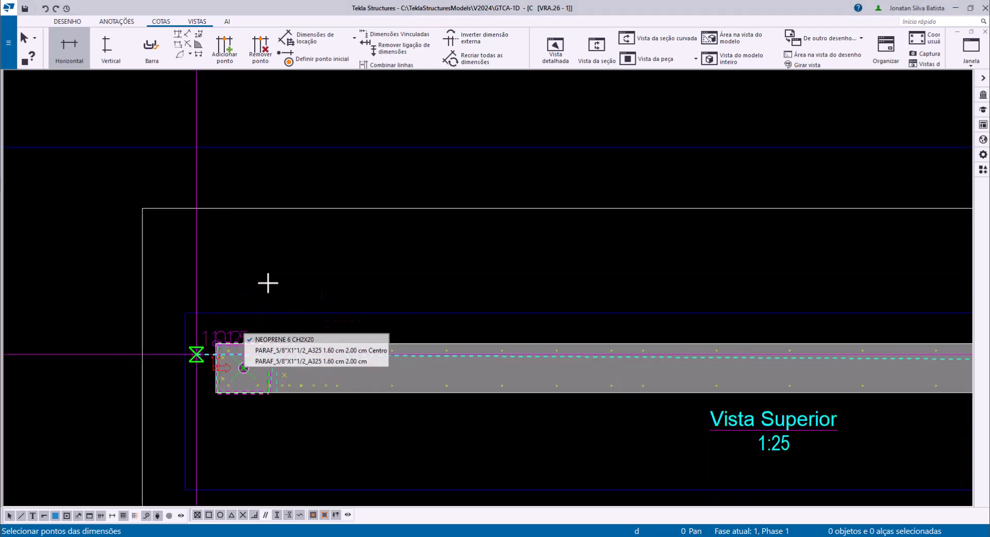
scroll(268, 284, up, 3)
scroll(315, 402, up, 3)
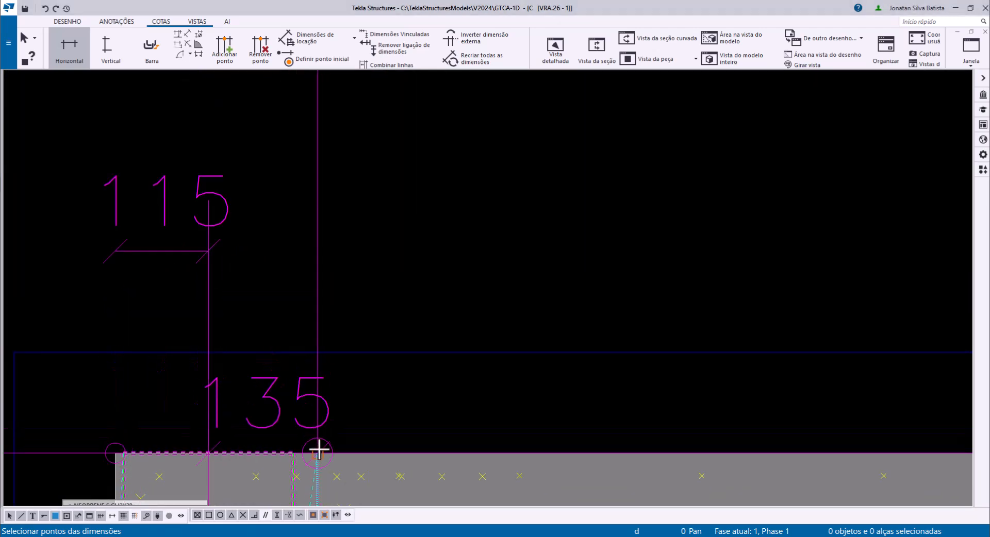
scroll(318, 450, down, 3)
scroll(332, 360, up, 2)
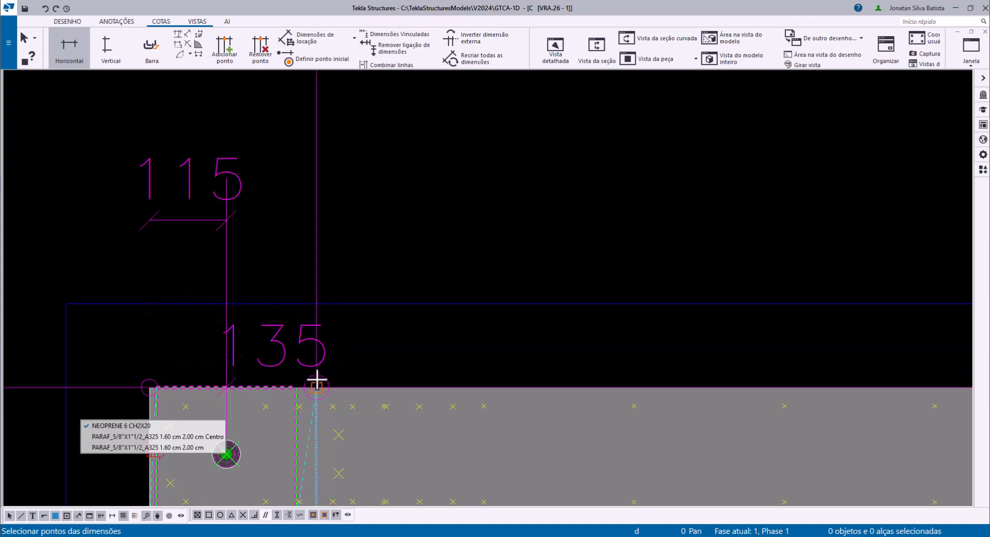
click(314, 384)
- Continue the dimension chain to the right hidden notch edge, right hole centre and right end corner, and place it above the beam
scroll(315, 384, down, 4)
middle_drag(462, 312, 232, 256)
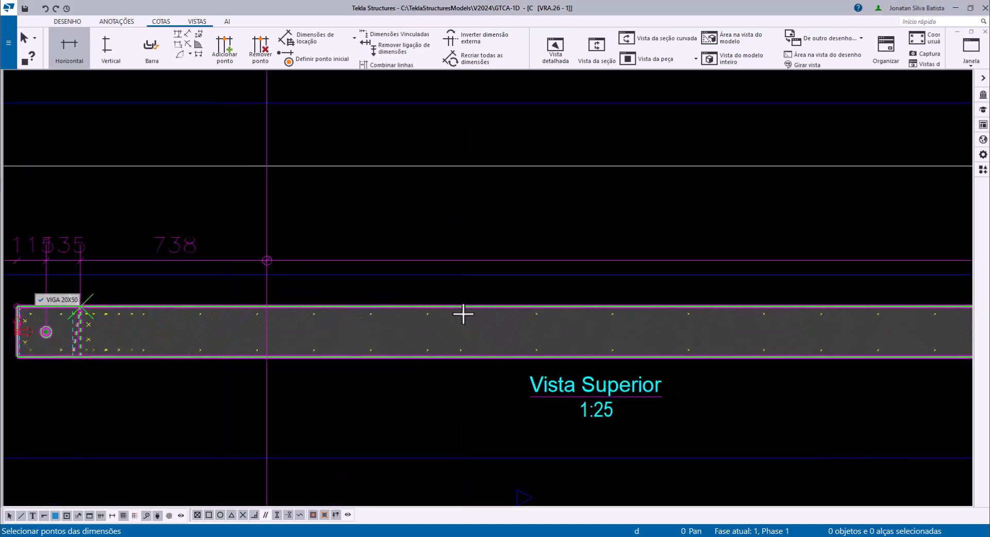
middle_drag(568, 319, 233, 260)
middle_drag(518, 322, 93, 328)
middle_drag(555, 237, 265, 230)
scroll(562, 221, up, 3)
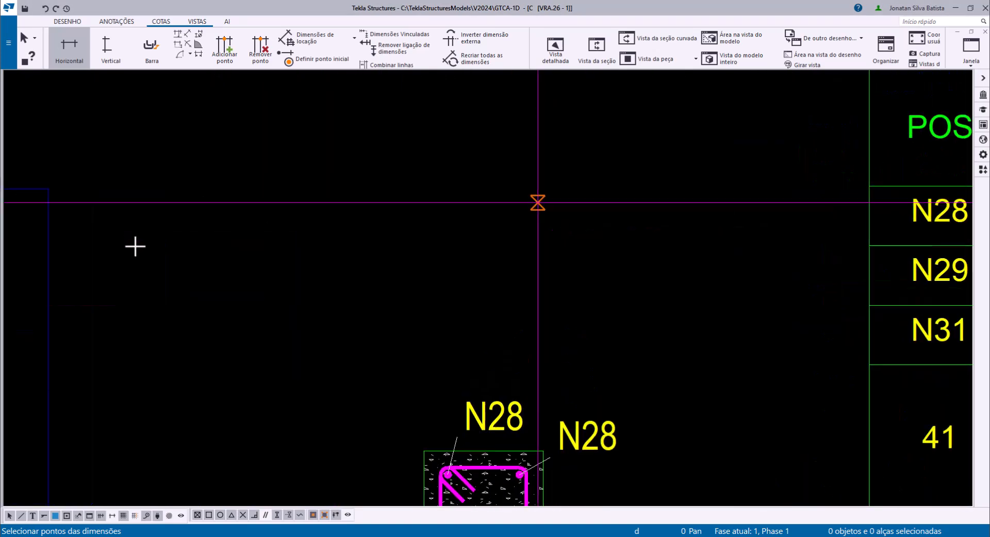
scroll(61, 261, up, 1)
middle_drag(61, 261, 482, 305)
middle_drag(156, 311, 249, 314)
click(314, 291)
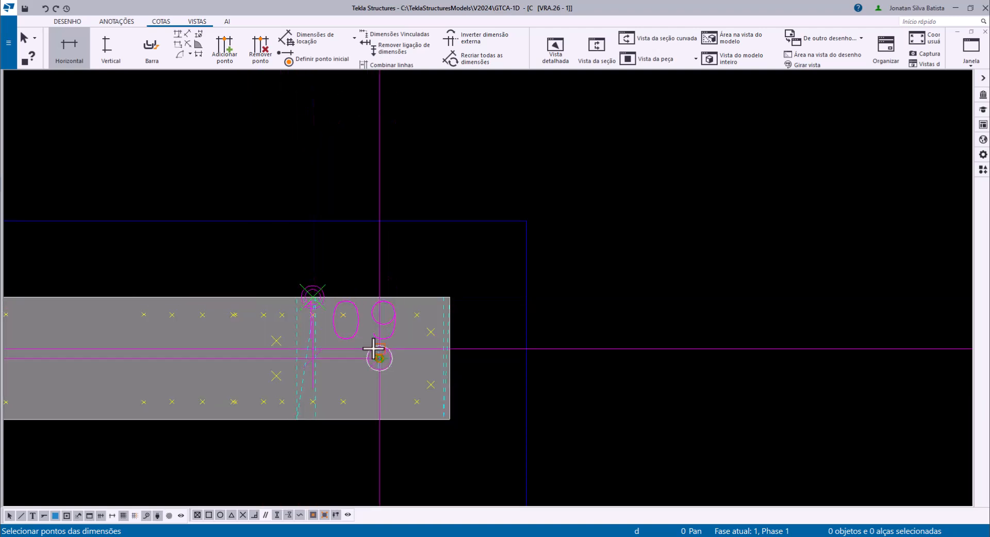
click(379, 359)
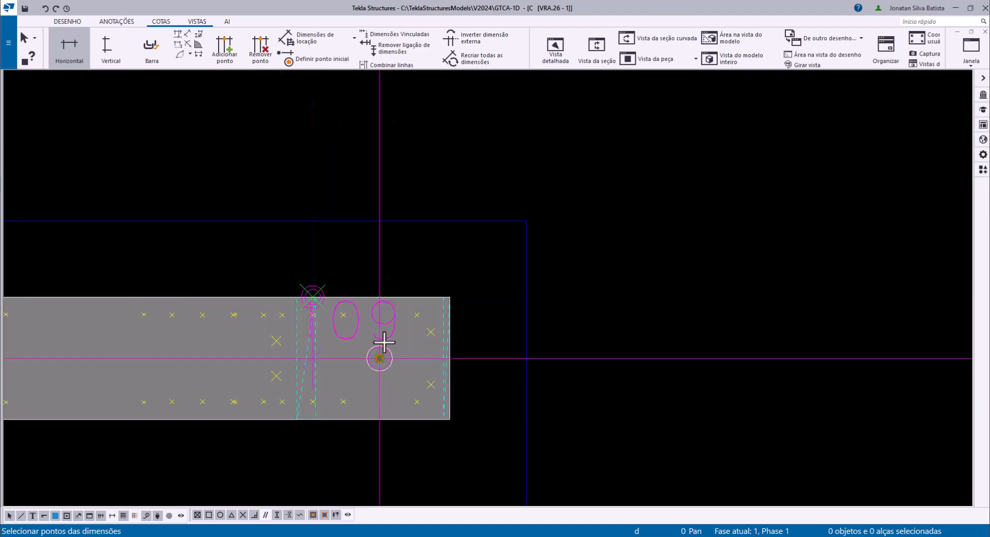
click(455, 296)
middle_click(412, 199)
scroll(485, 327, down, 2)
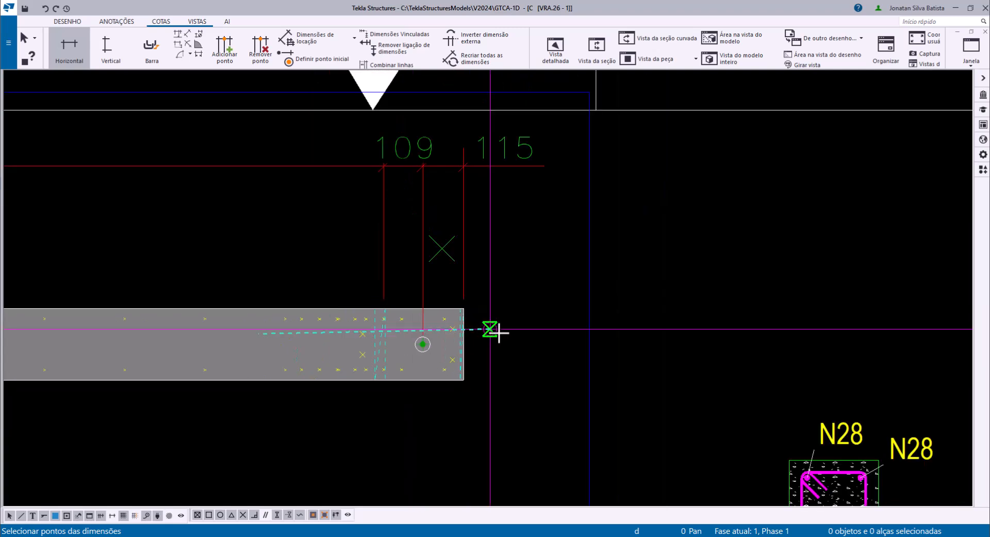
scroll(498, 333, down, 1)
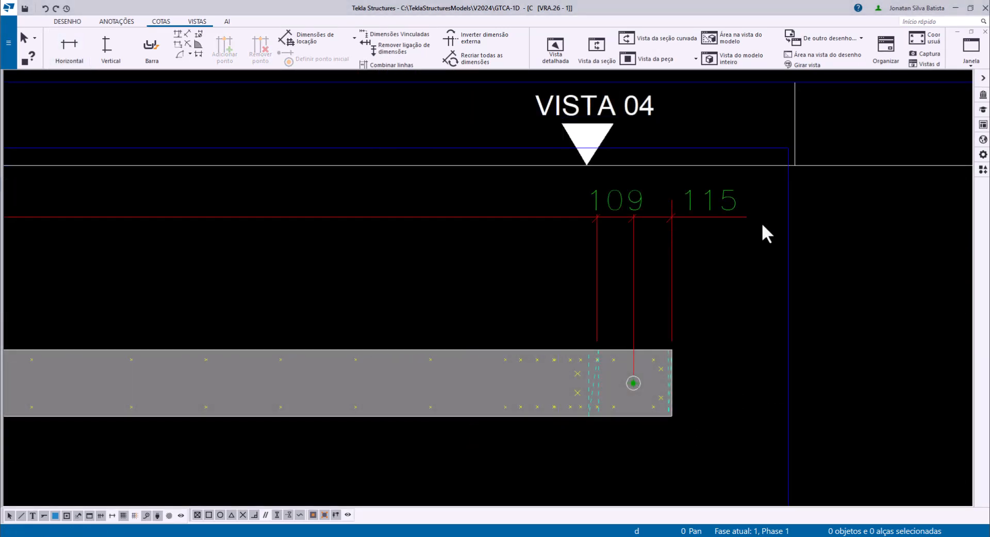
- Remove the right notch edge point from the horizontal dimension chain above Vista Superior
scroll(759, 223, down, 3)
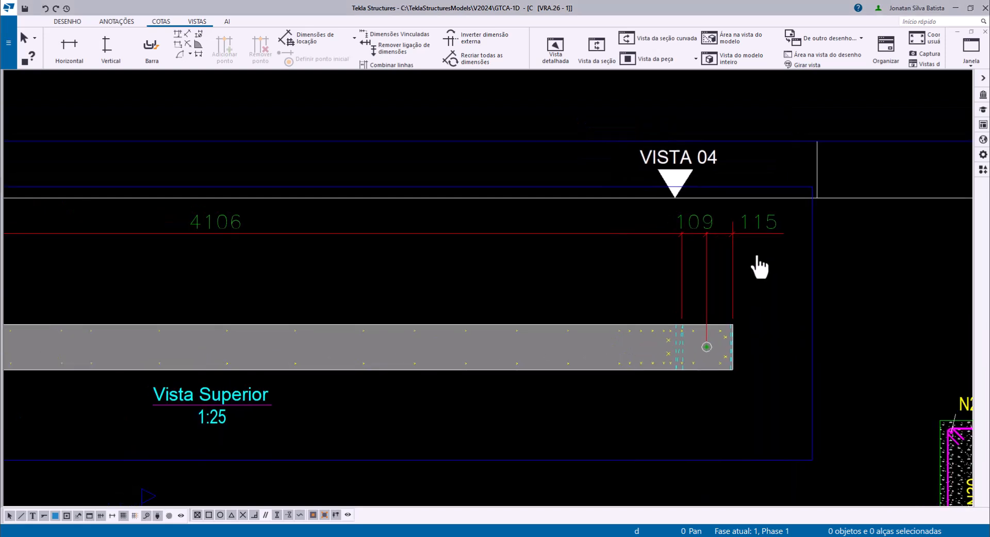
scroll(759, 264, down, 2)
scroll(754, 266, up, 1)
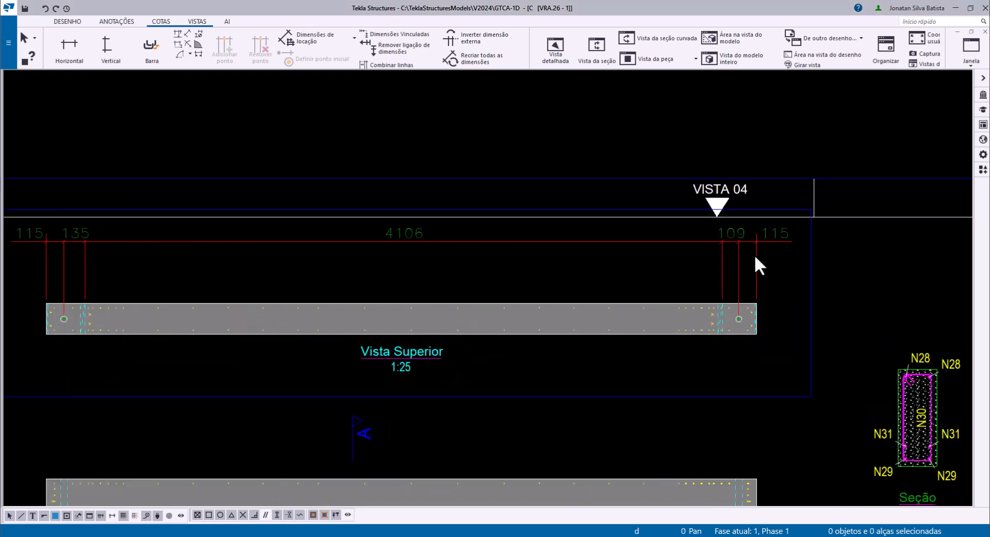
scroll(754, 255, up, 3)
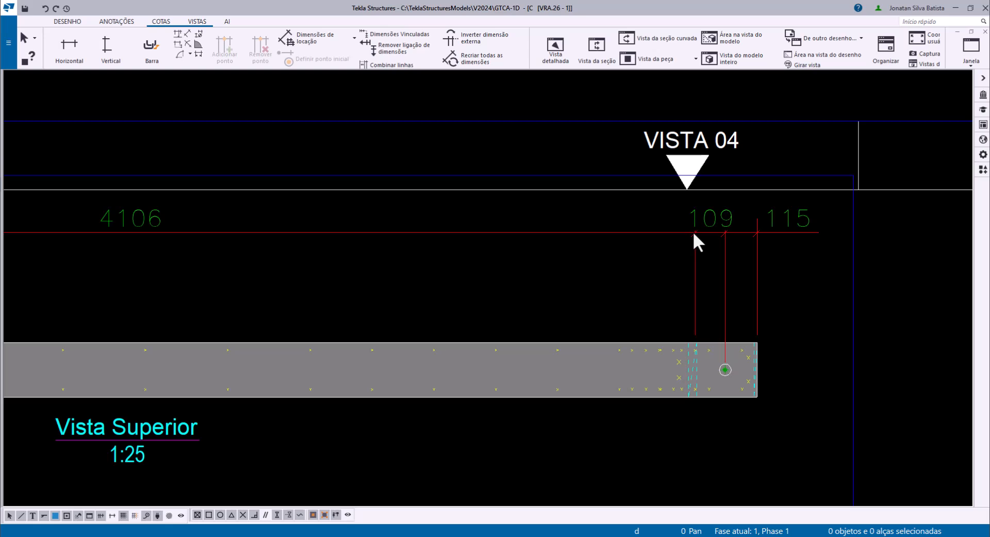
click(664, 227)
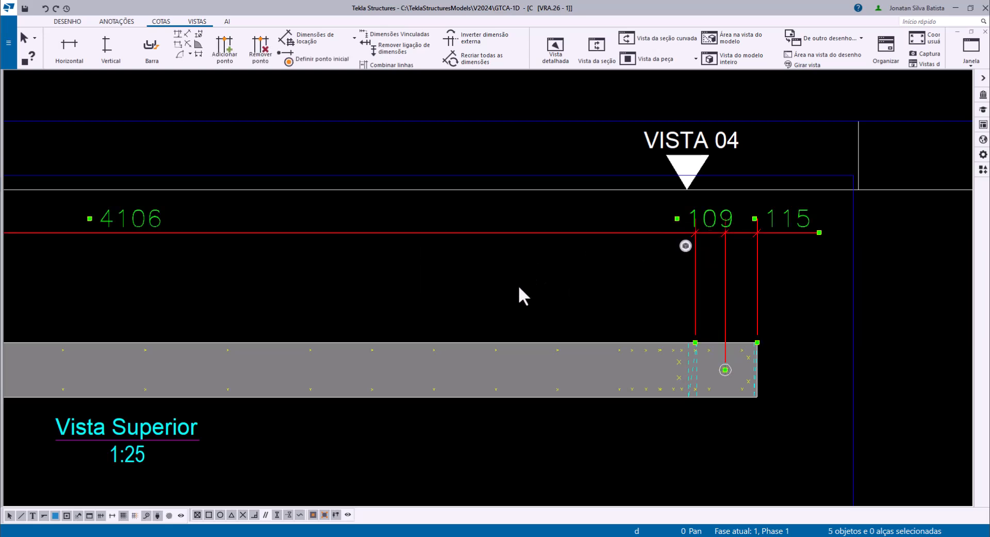
click(263, 52)
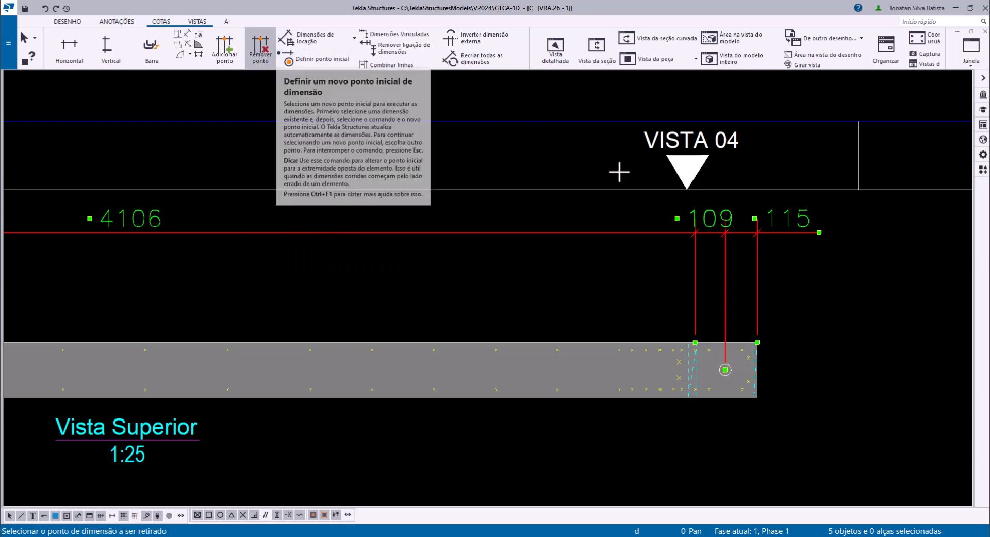
click(695, 256)
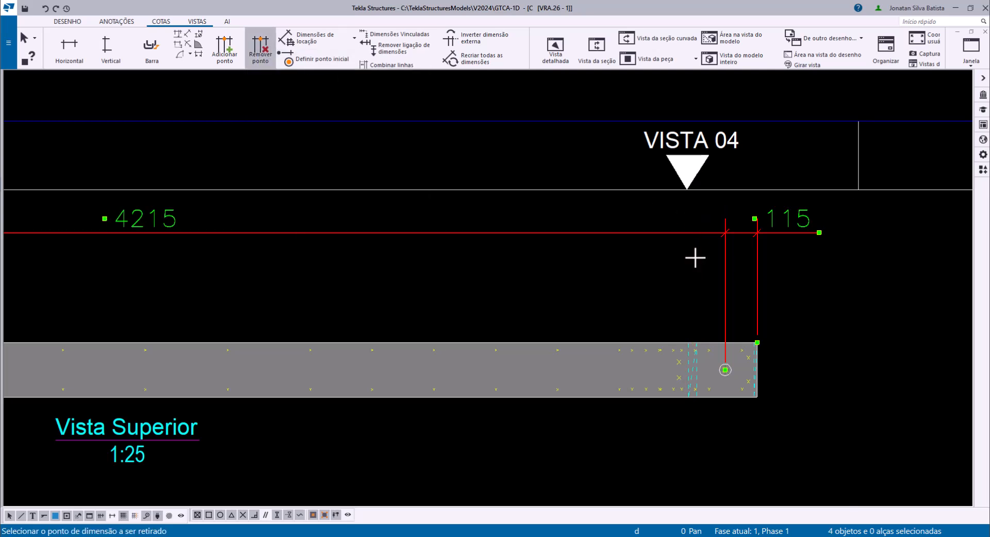
- Remove the left notch edge point from the same dimension chain and move the dimension line closer to the beam
scroll(698, 261, down, 2)
middle_drag(291, 263, 540, 282)
scroll(174, 283, up, 1)
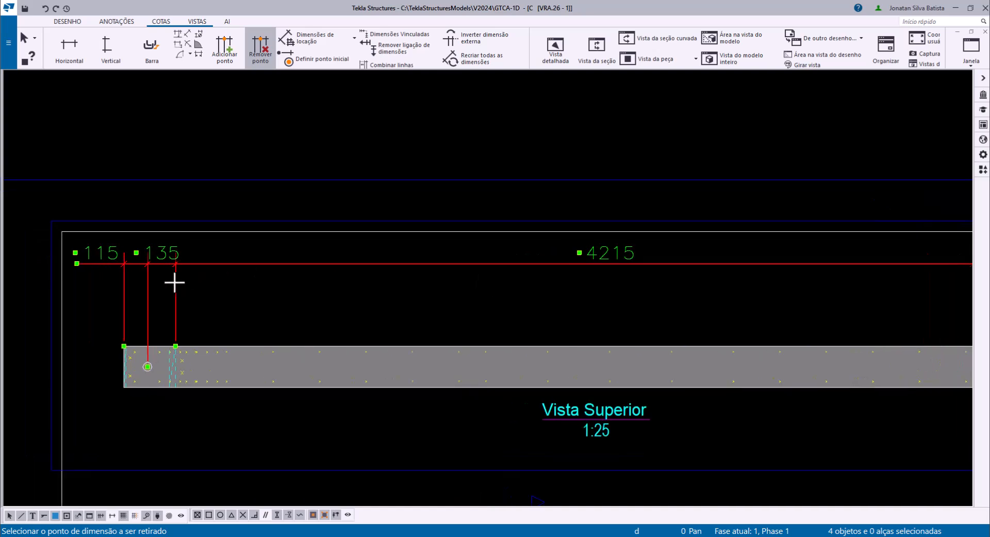
click(174, 284)
scroll(174, 291, down, 1)
right_click(391, 275)
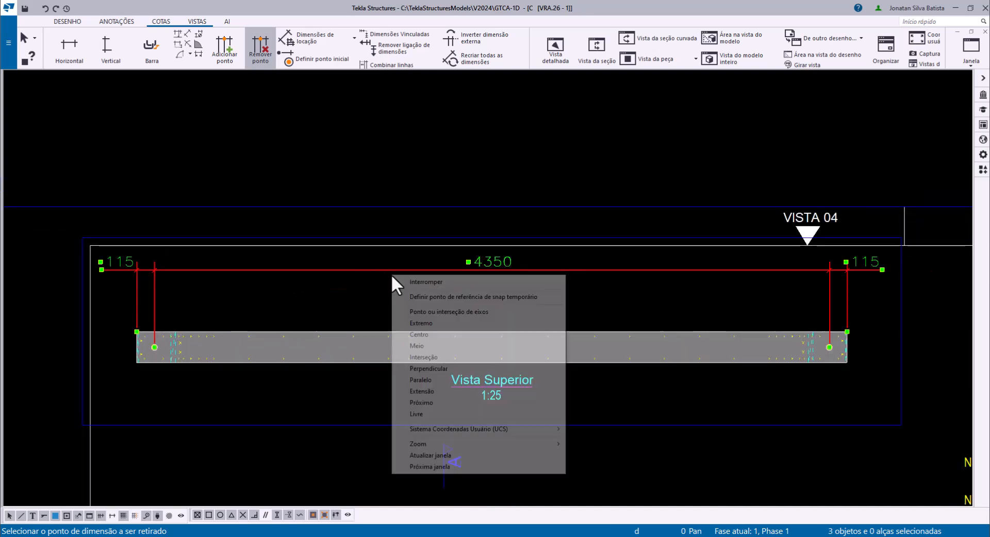
click(412, 279)
drag(493, 262, 493, 290)
scroll(540, 271, down, 1)
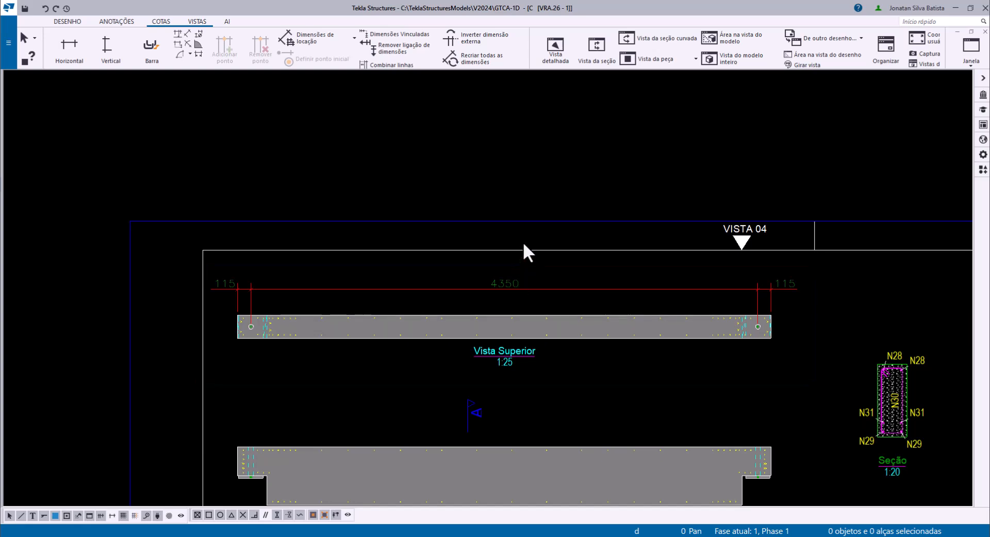
- Apply the saved TEKLA_COTAS dimension settings to the horizontal dimension chain above Vista Superior
scroll(518, 241, down, 1)
middle_drag(547, 349, 543, 293)
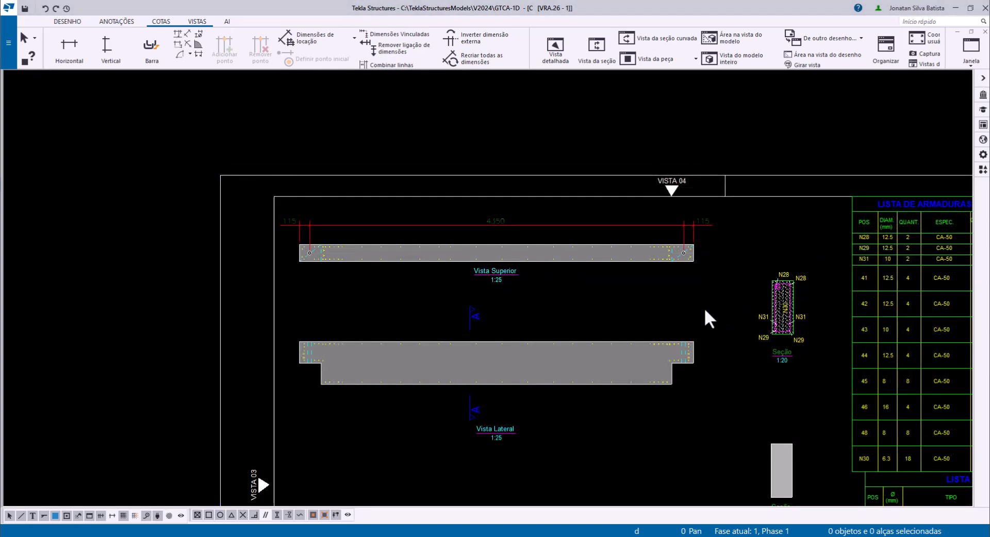
scroll(705, 299, up, 2)
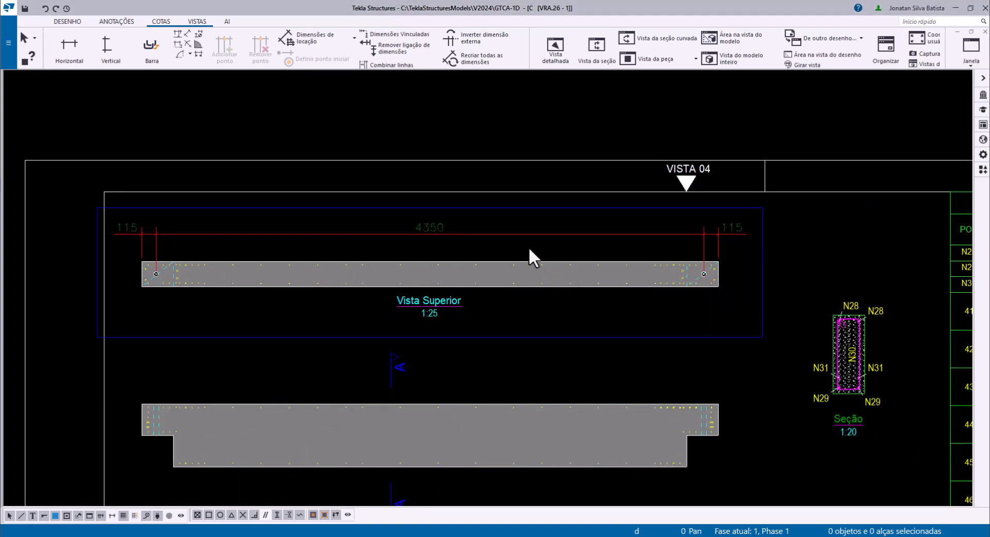
click(456, 234)
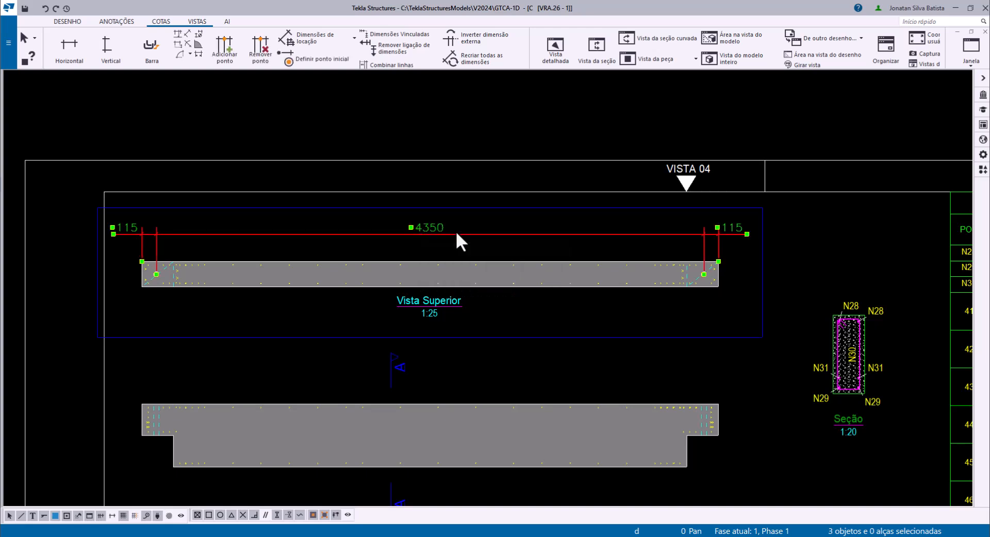
double_click(456, 234)
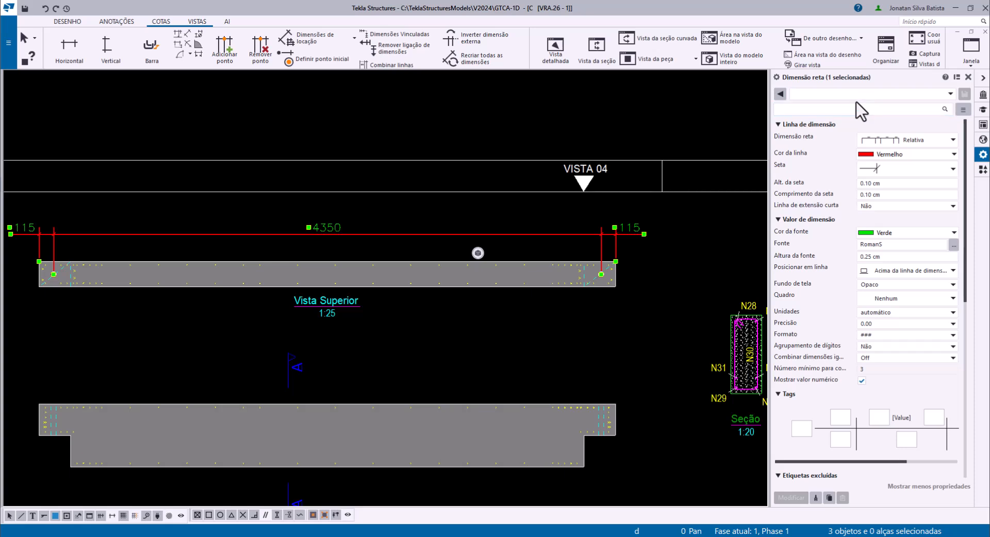
click(951, 94)
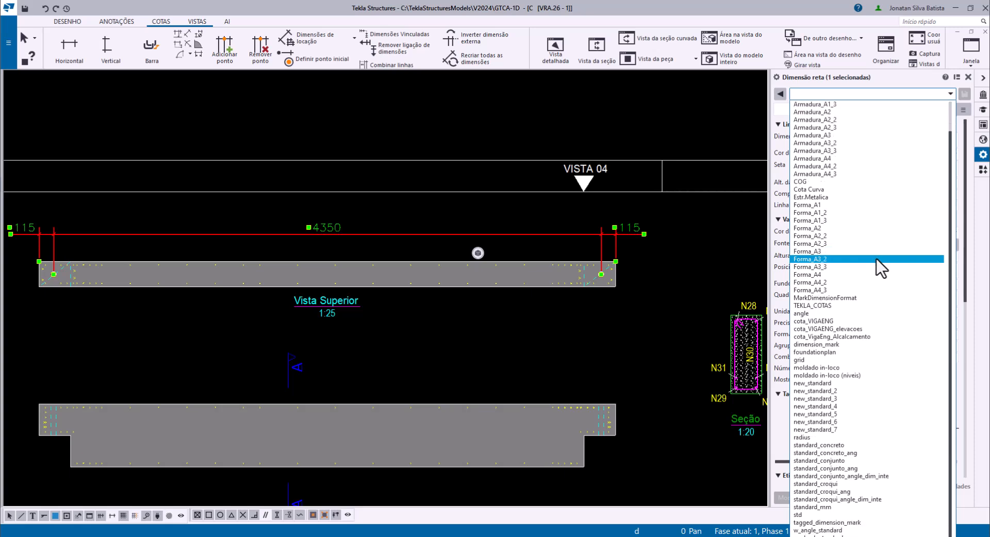
scroll(876, 261, up, 2)
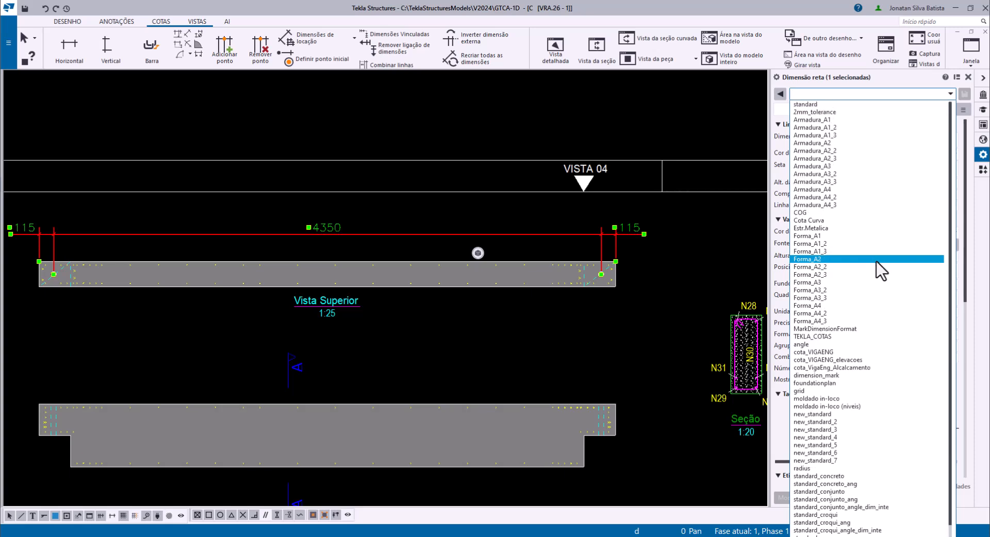
text(TEK)
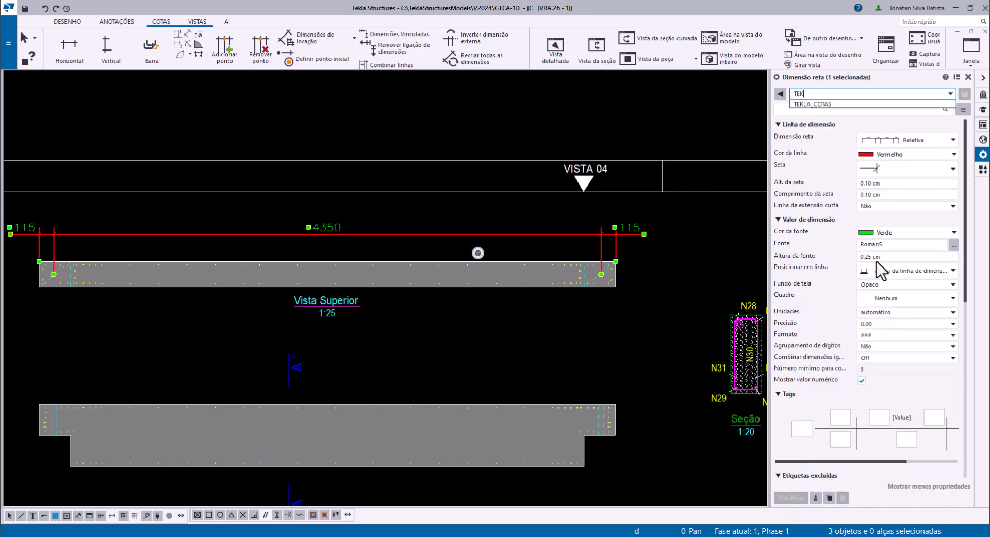
click(825, 105)
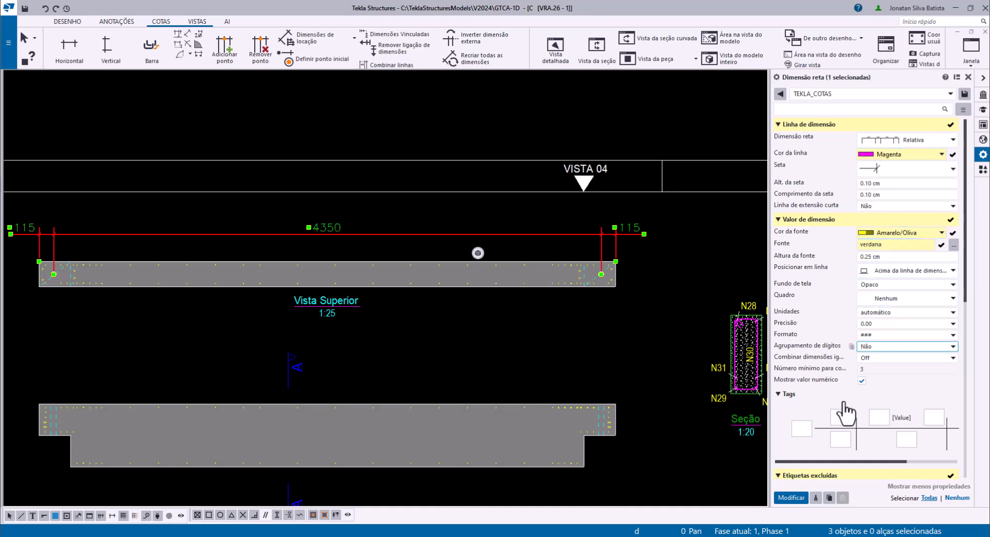
click(792, 498)
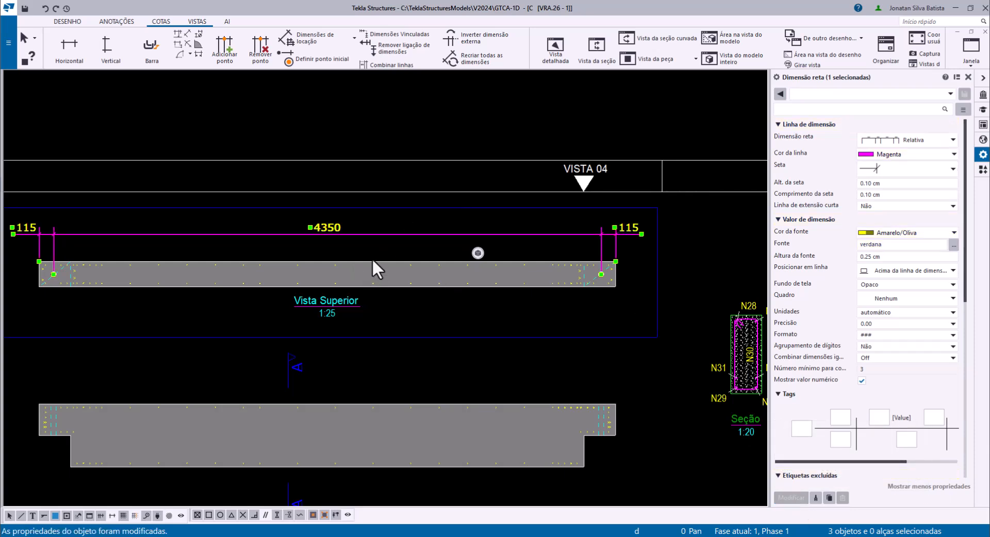
- Set the units of the dimension chain above Vista Superior to cm
scroll(371, 254, down, 1)
middle_drag(380, 259, 413, 267)
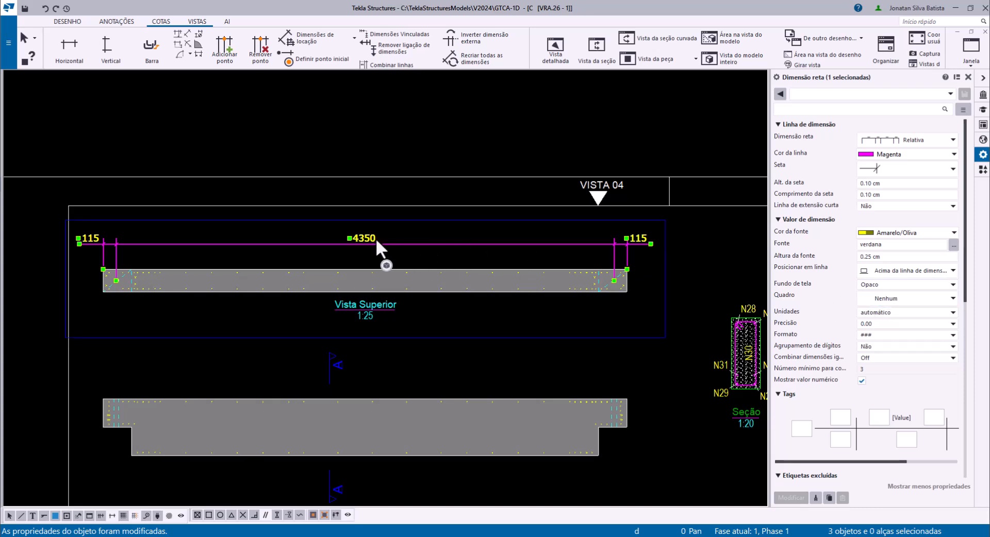
click(911, 325)
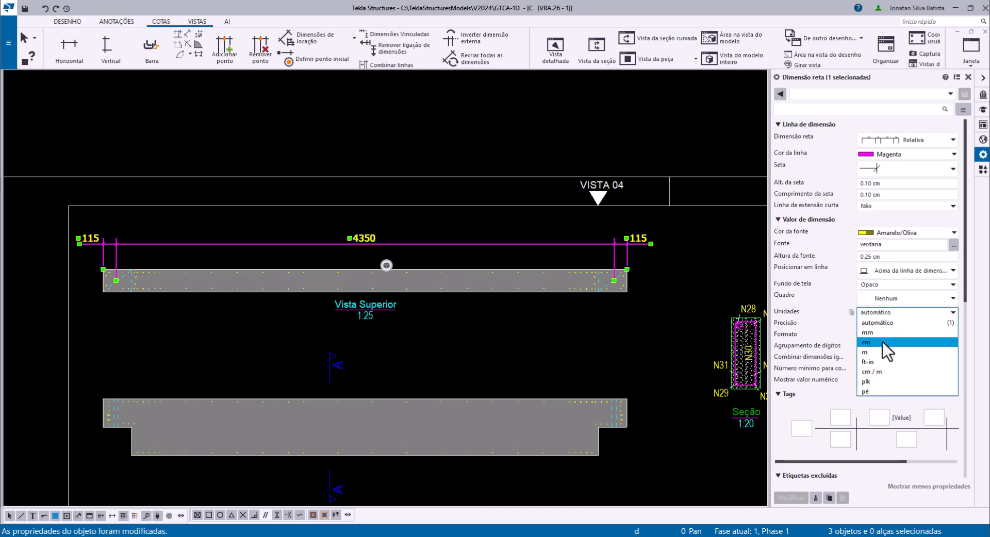
click(883, 342)
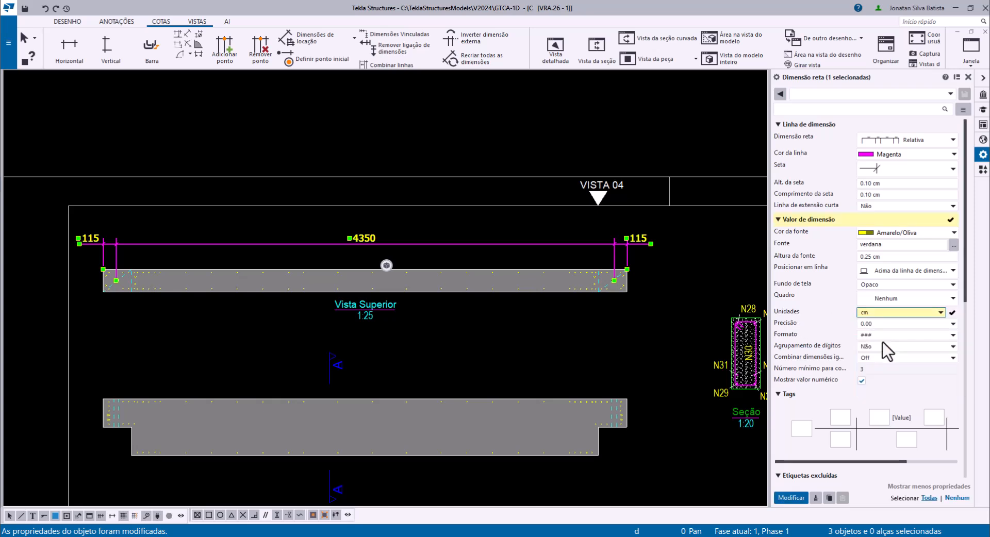
click(791, 498)
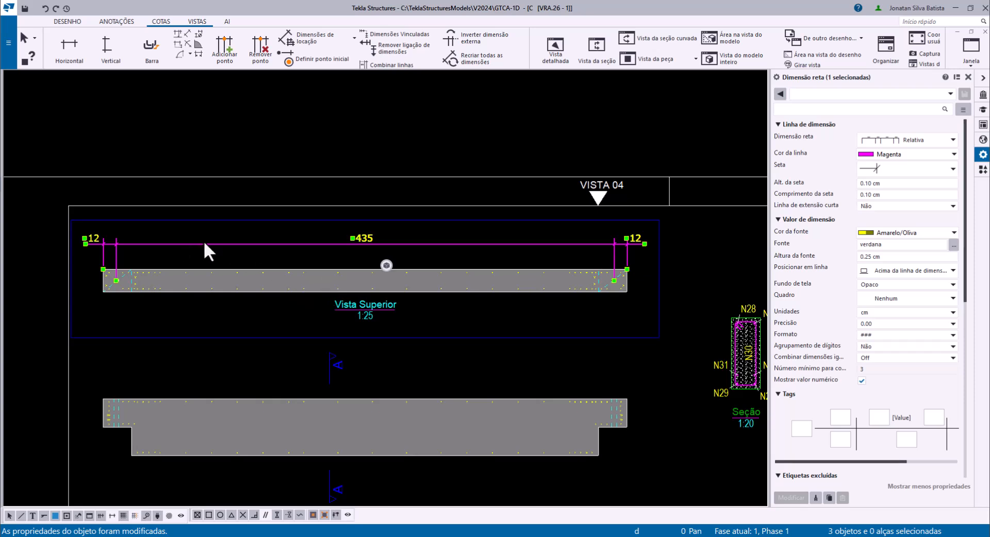
click(262, 166)
- Add a horizontal overall length dimension between the beam's two end corners in Vista Superior and place it just below the beam
middle_drag(262, 166, 309, 176)
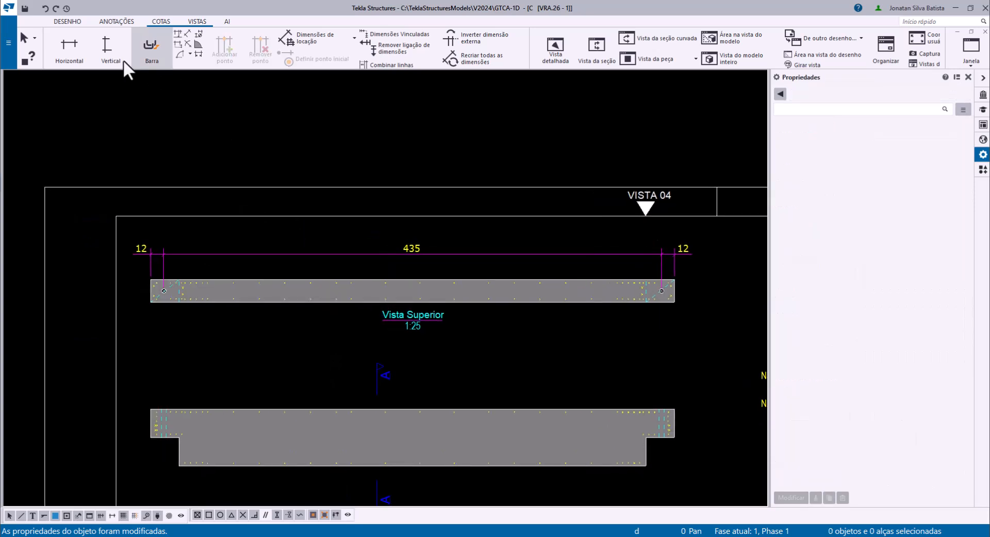
click(61, 49)
scroll(150, 309, up, 4)
scroll(148, 294, down, 2)
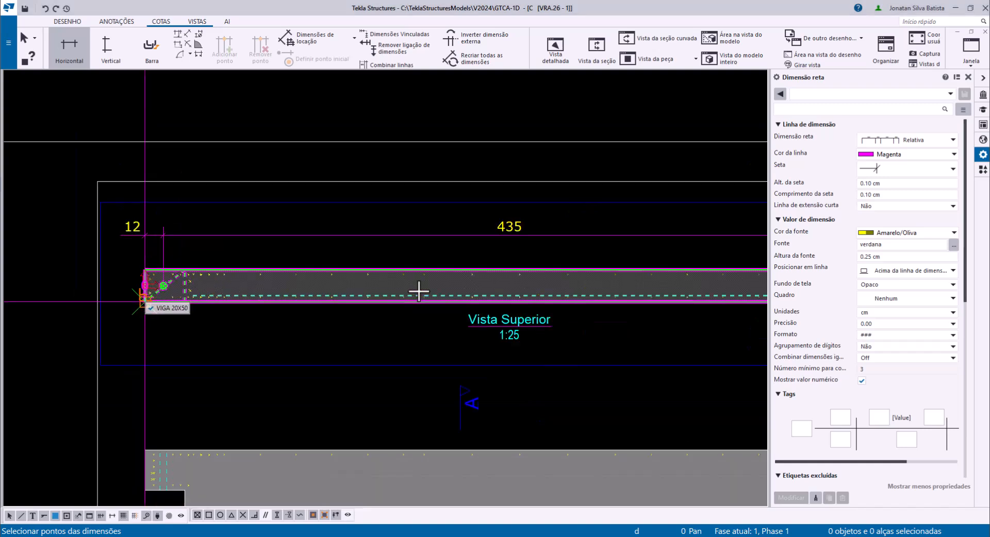
mouse_move(560, 306)
middle_down()
mouse_move(376, 261)
mouse_move(231, 259)
middle_up()
scroll(547, 262, up, 3)
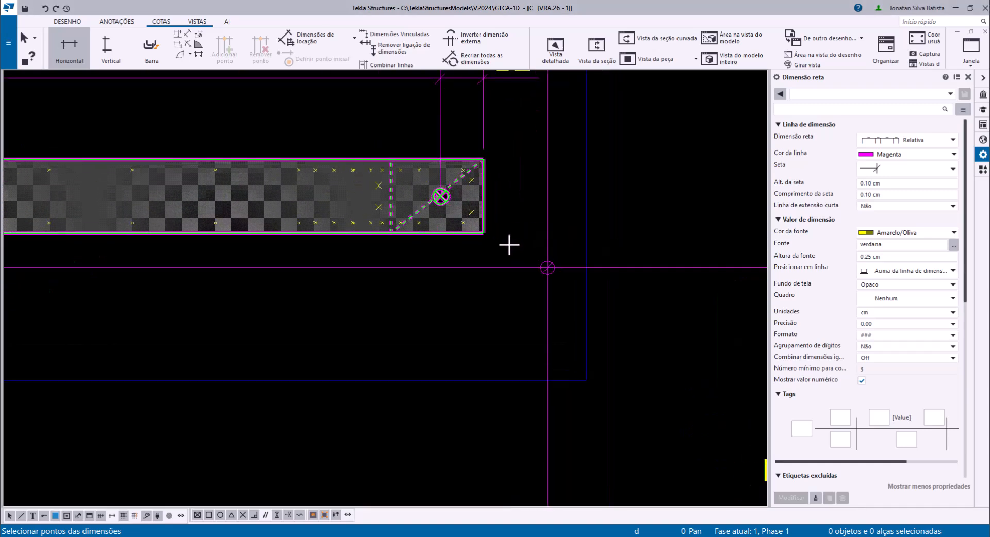
scroll(510, 245, up, 2)
click(466, 215)
scroll(470, 214, down, 2)
middle_drag(333, 290, 693, 289)
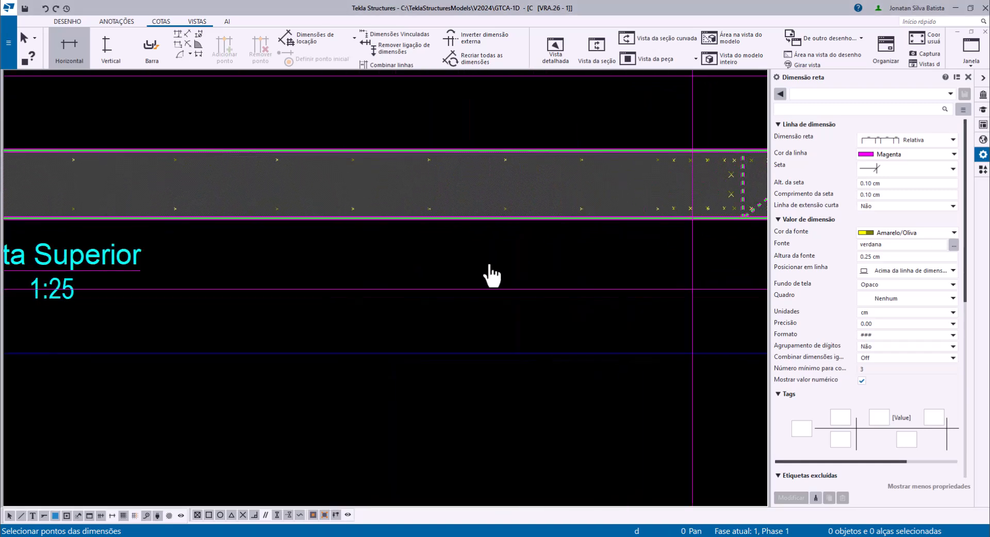
scroll(482, 271, down, 5)
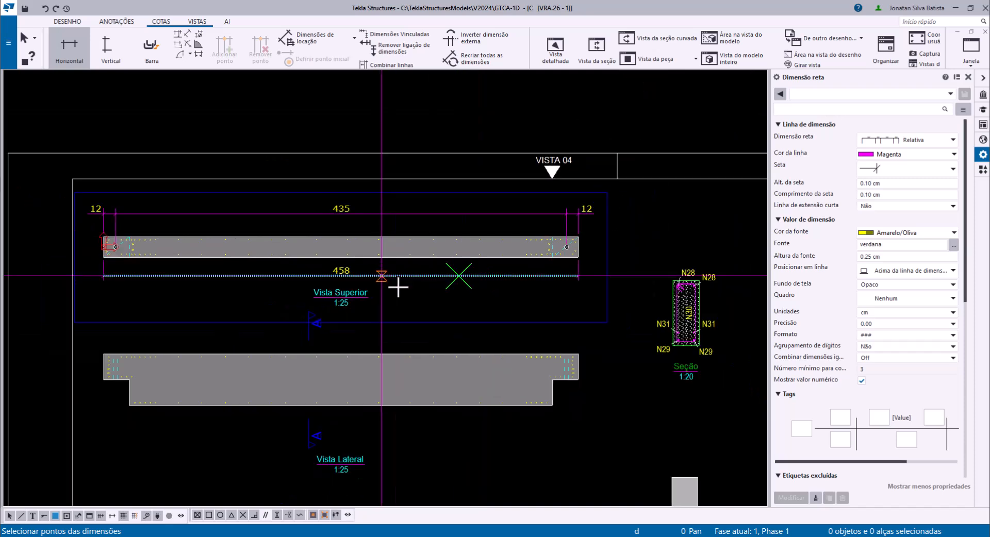
middle_drag(398, 287, 439, 301)
right_click(415, 157)
click(625, 414)
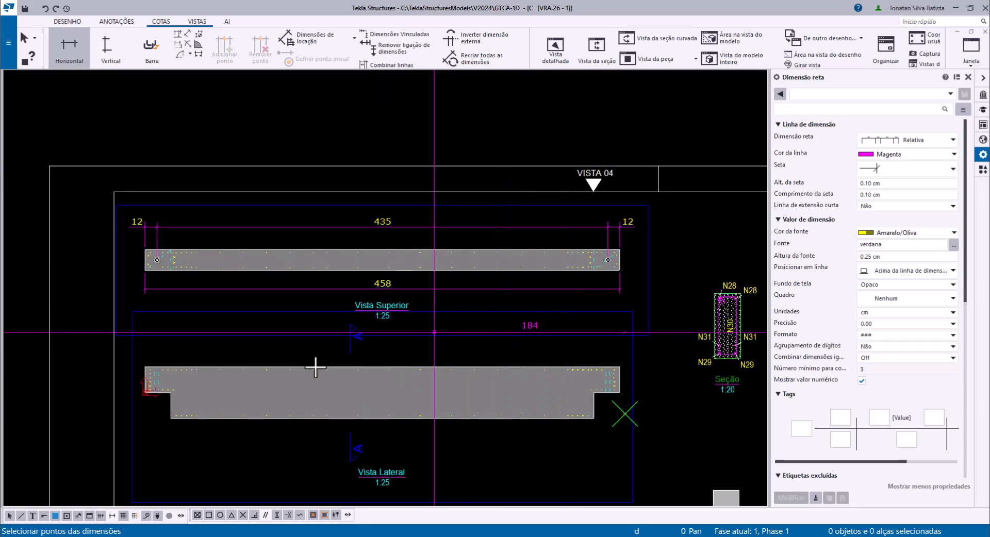
middle_drag(315, 393, 323, 325)
right_click(272, 268)
click(315, 279)
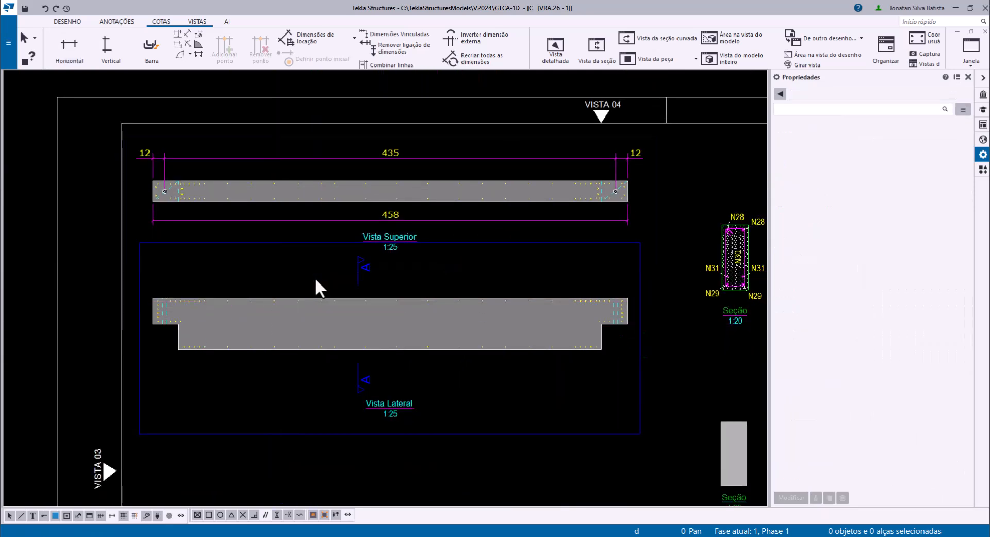
- Start a horizontal dimension chain on Vista Lateral through the beam's left end corner and the bottom corner of the left notch
click(69, 46)
scroll(148, 333, up, 4)
click(142, 289)
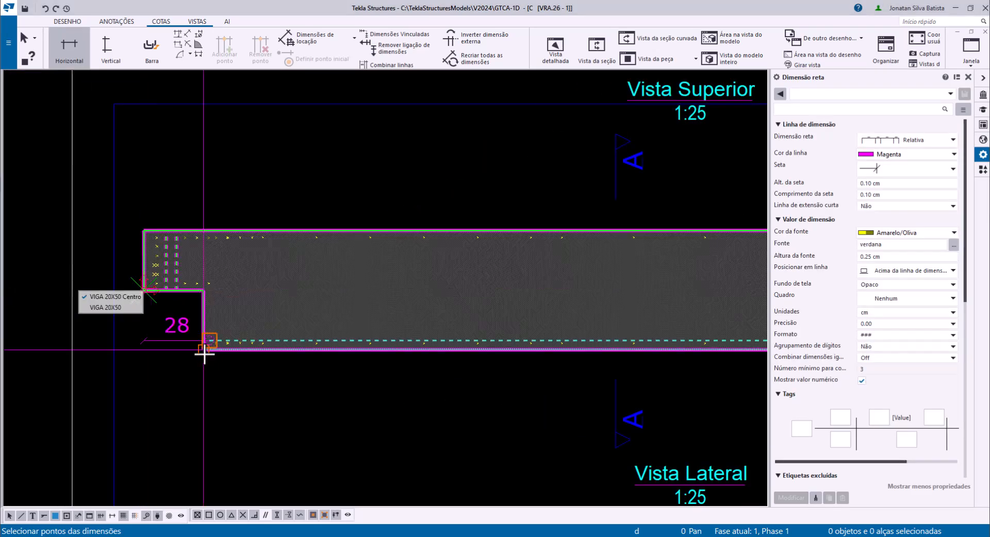
scroll(203, 354, up, 4)
click(202, 342)
scroll(168, 354, down, 3)
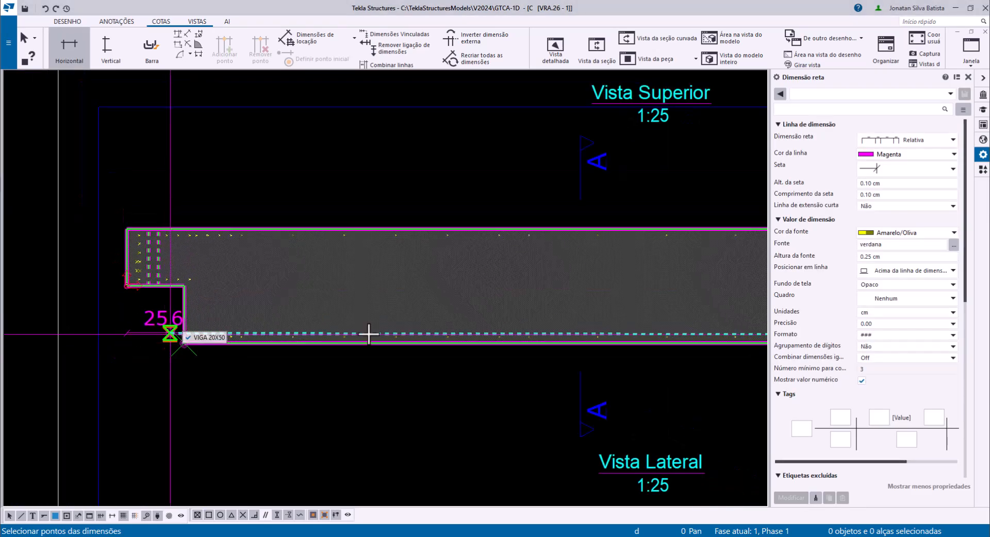
- Continue the Vista Lateral dimension chain to the right notch's bottom corner and the right end corner, and place it below the beam
middle_drag(462, 348, 261, 253)
scroll(582, 242, up, 5)
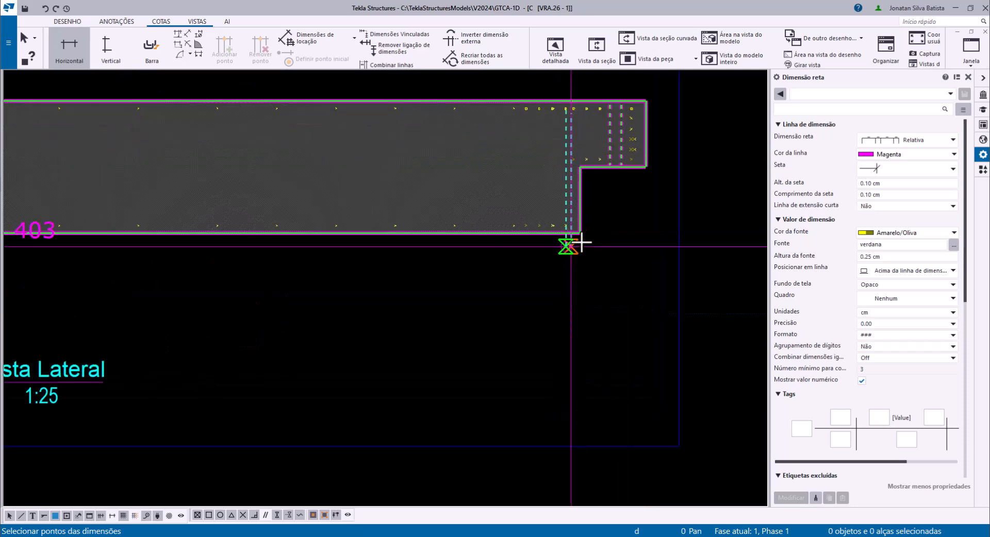
scroll(593, 228, up, 1)
click(577, 236)
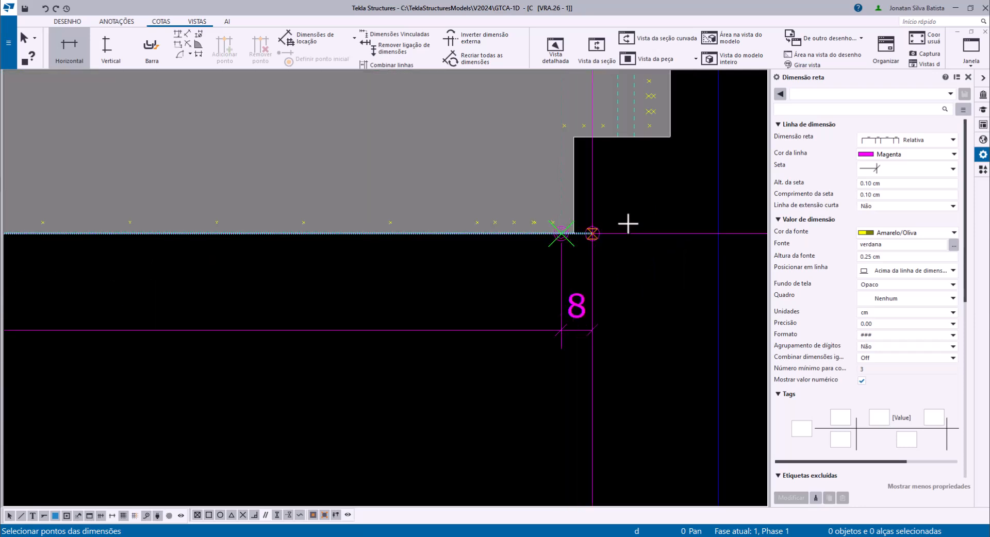
click(672, 141)
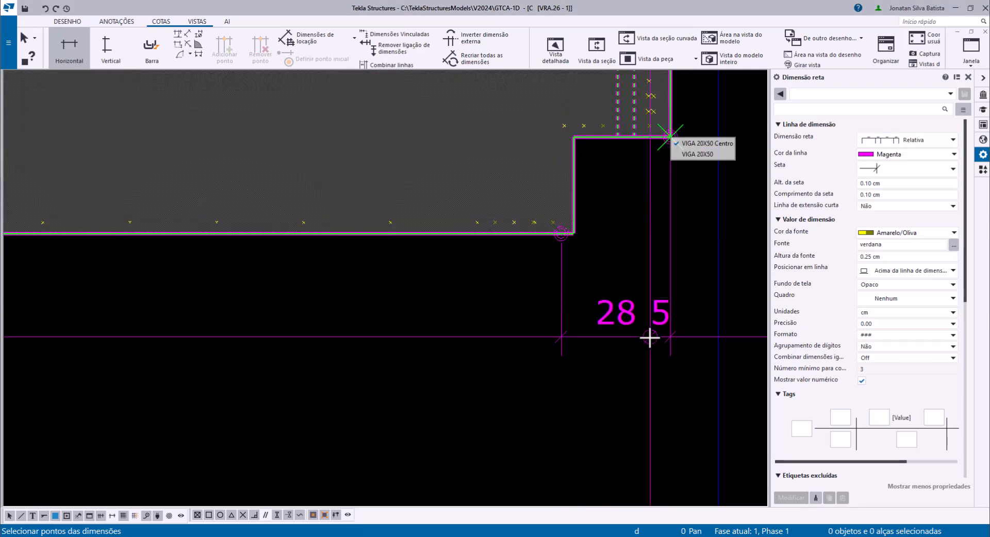
scroll(648, 343, down, 5)
right_click(559, 357)
click(594, 165)
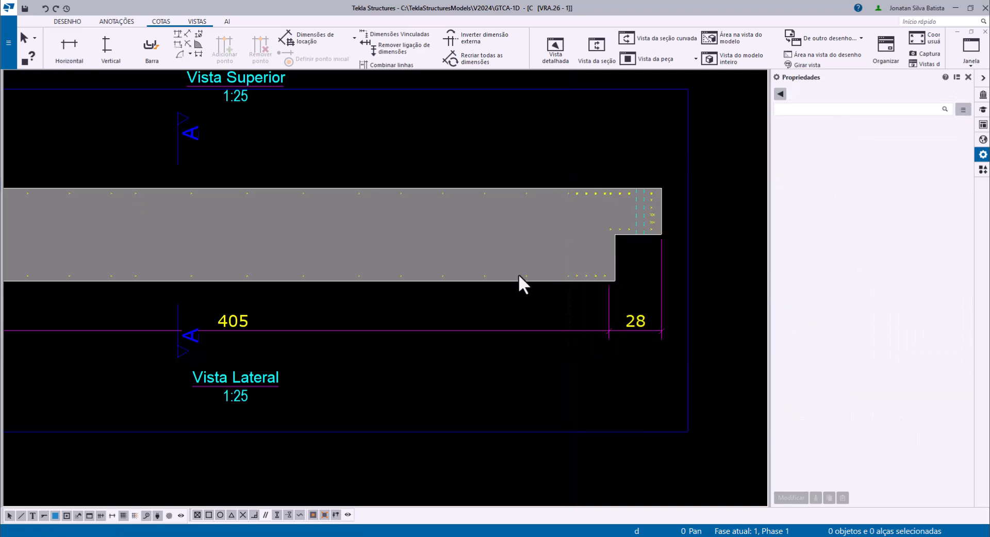
- Add a vertical dimension chain through the right notch's bottom corner, inner corner and the beam's top right corner in Vista Lateral, placed beyond the beam's right end
scroll(395, 376, down, 2)
middle_drag(366, 393, 442, 363)
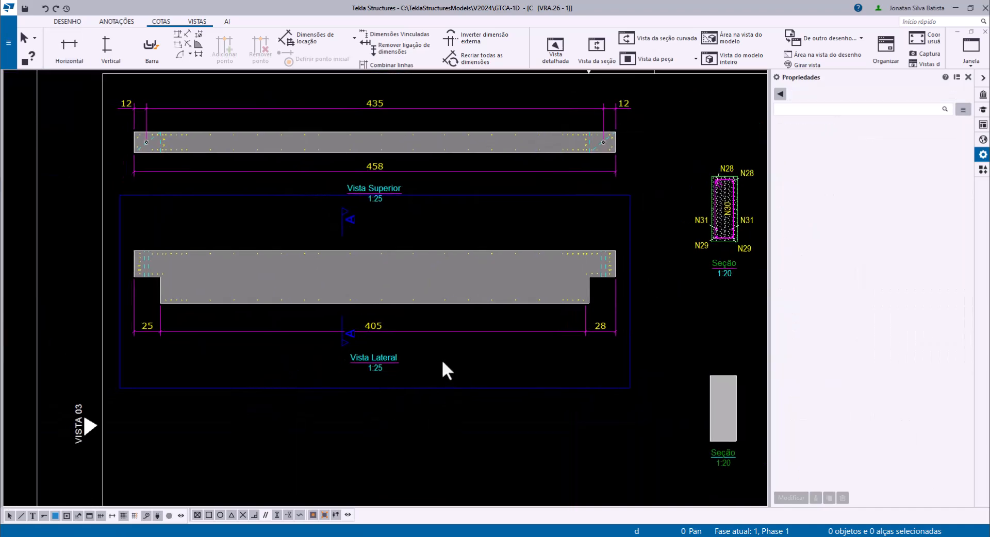
click(110, 51)
scroll(652, 261, up, 3)
scroll(561, 322, up, 3)
click(521, 354)
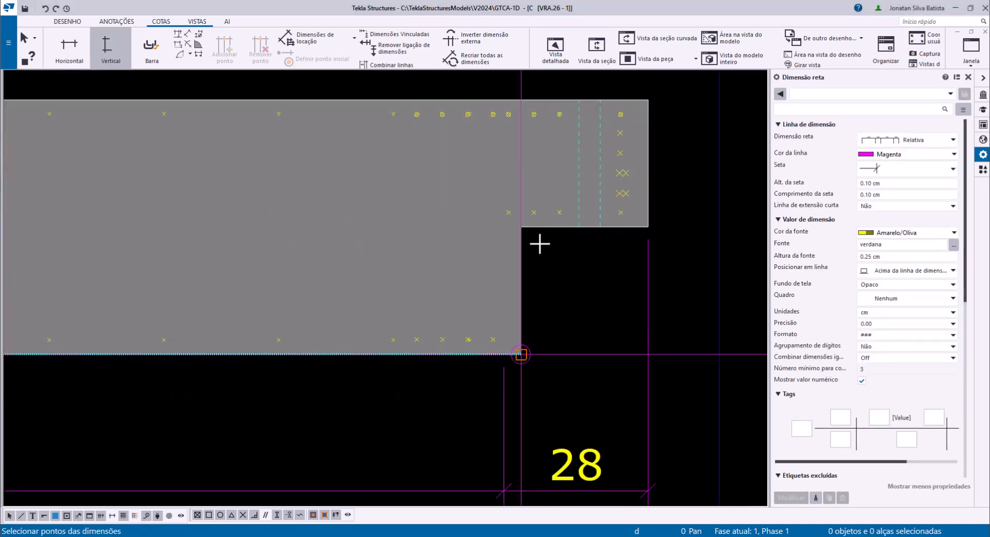
click(521, 227)
click(647, 98)
scroll(632, 275, down, 2)
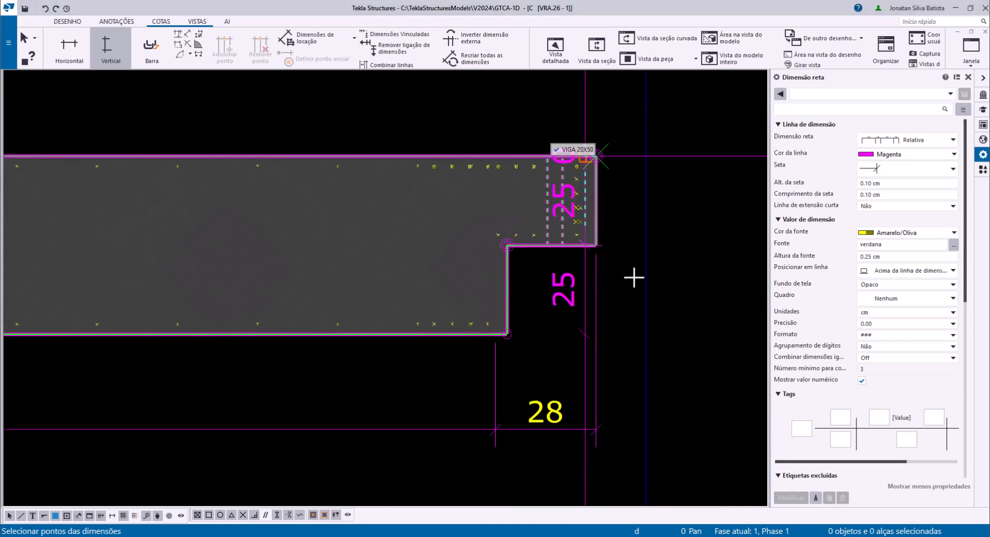
middle_click(660, 277)
key(Escape)
- Move the misplaced point of Vista Lateral's horizontal dimension chain exactly onto the right notch's bottom corner
scroll(512, 358, up, 1)
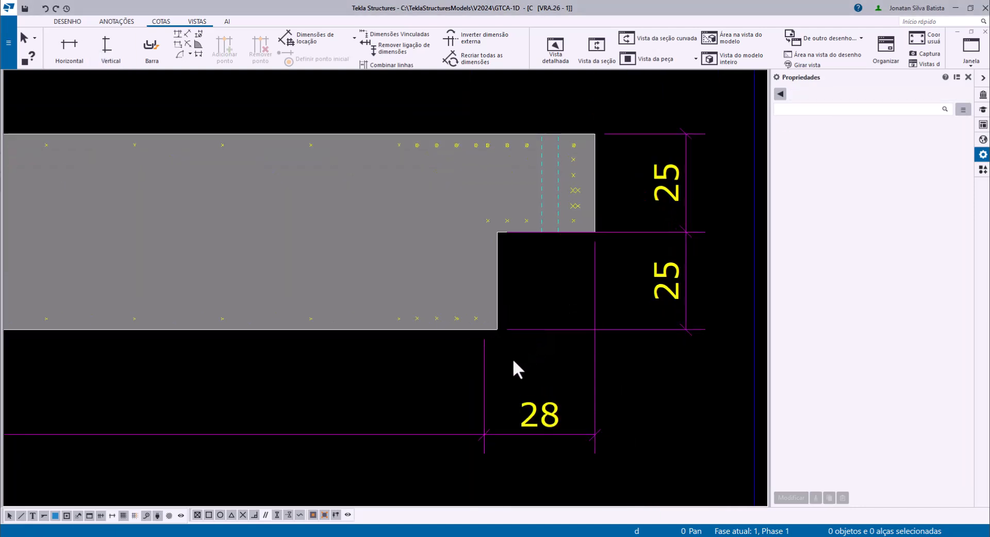
scroll(497, 368, up, 1)
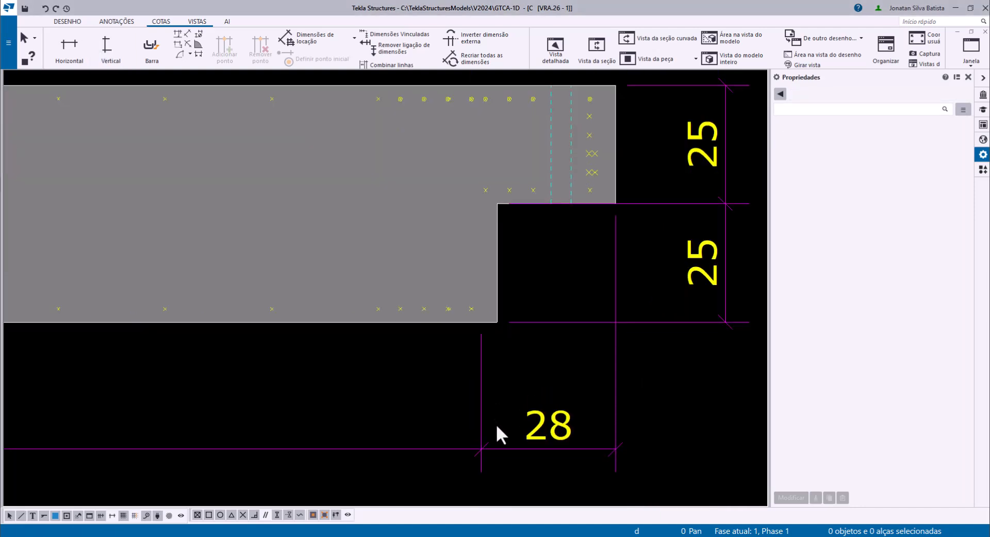
click(467, 408)
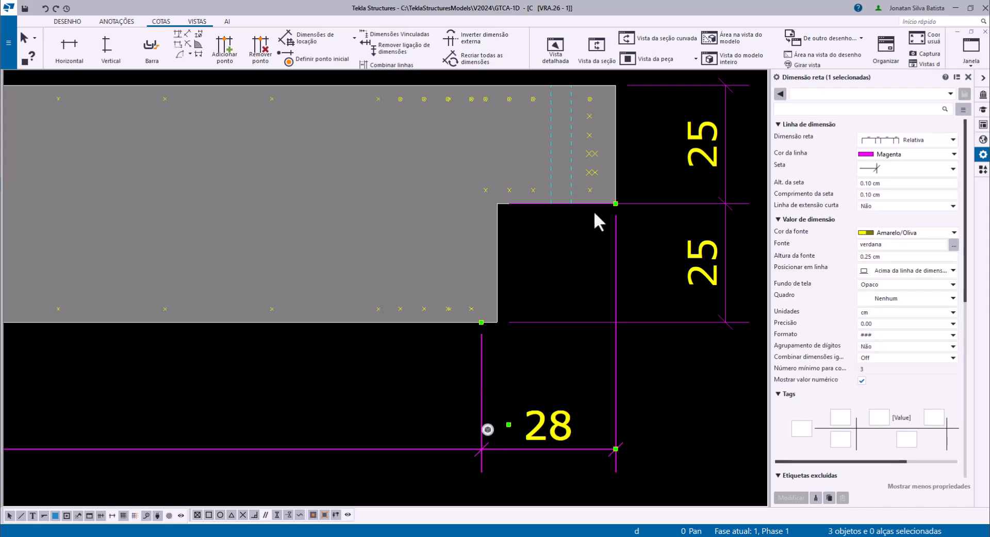
click(482, 322)
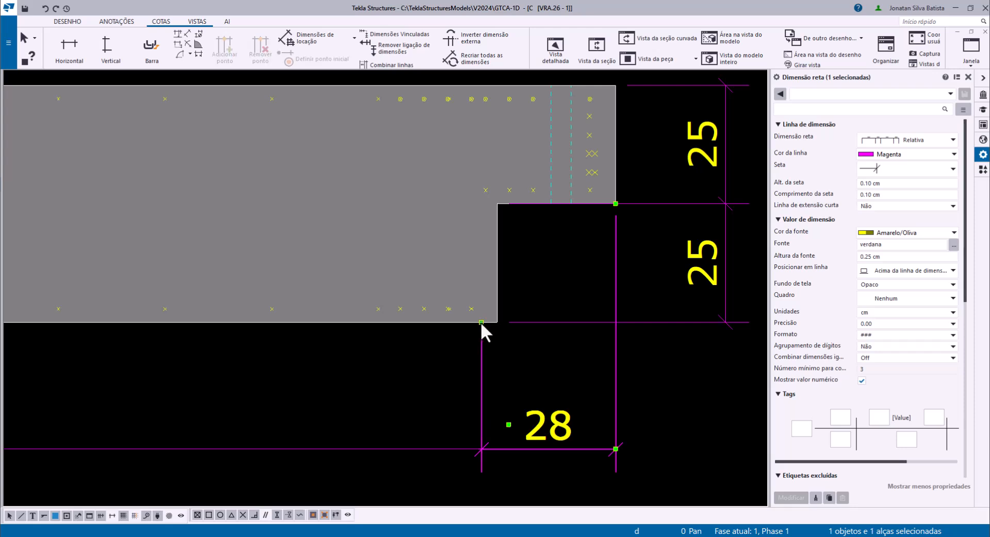
drag(482, 323, 497, 324)
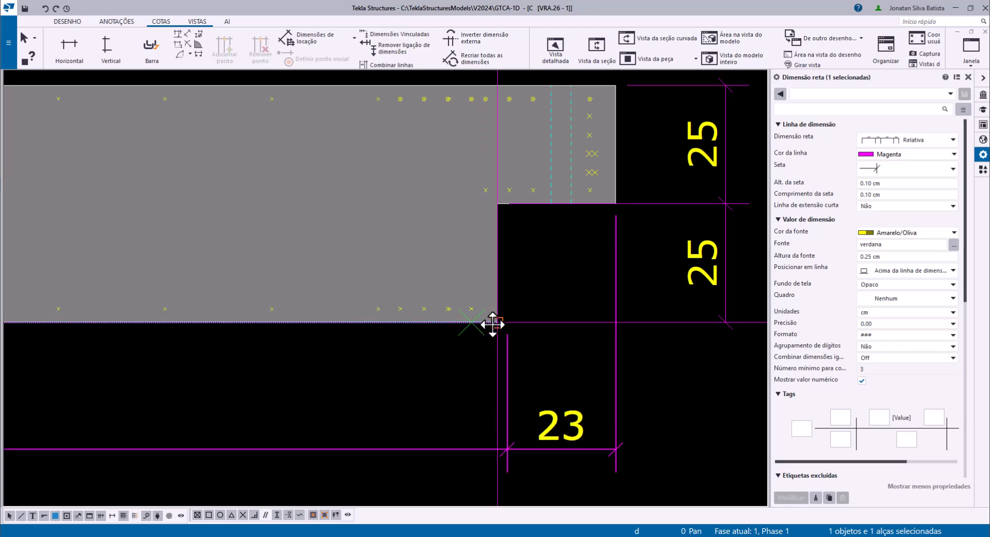
scroll(492, 324, up, 4)
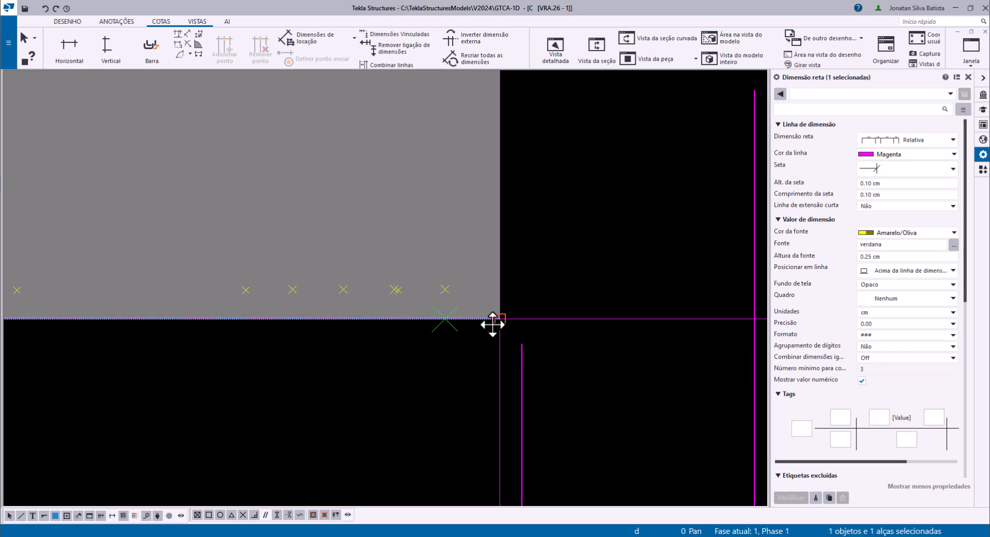
scroll(499, 324, up, 3)
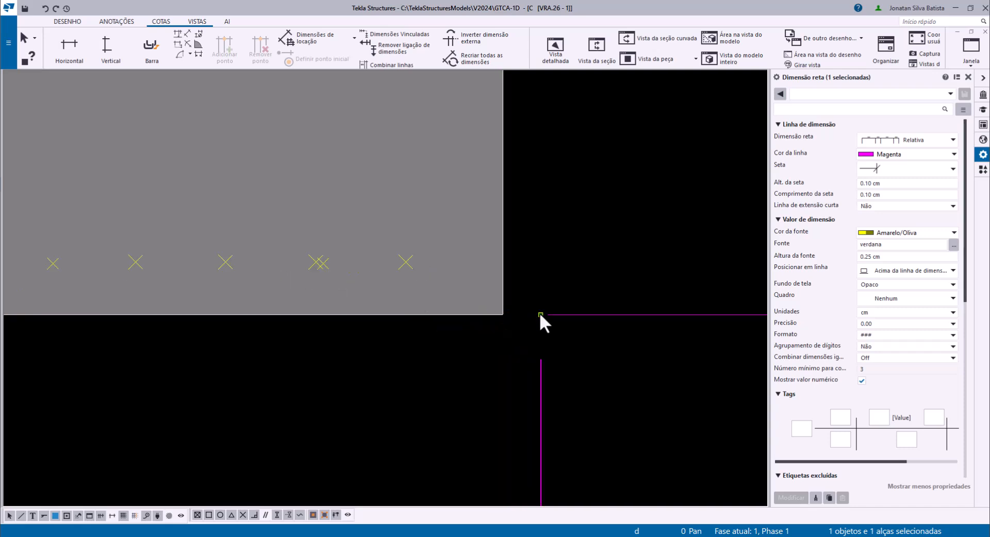
drag(539, 314, 503, 314)
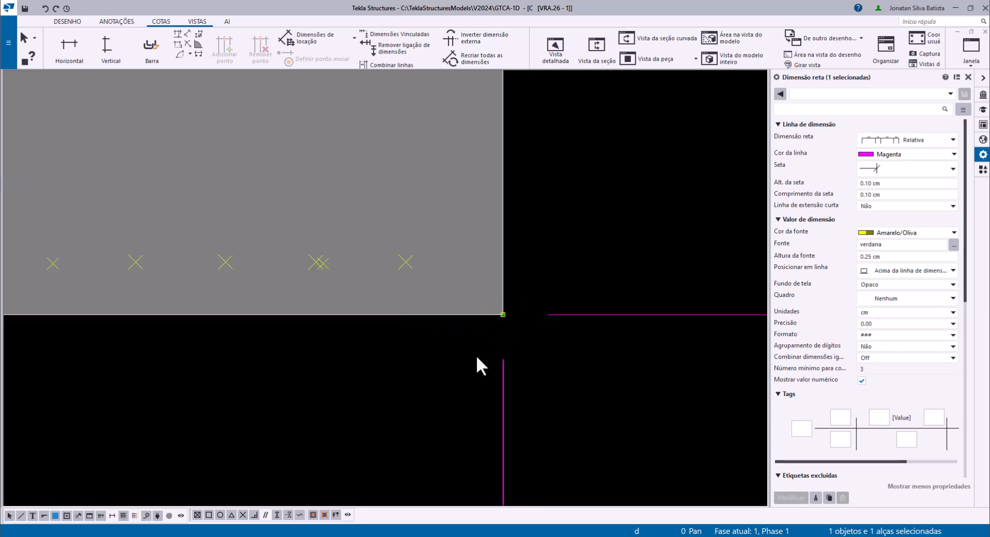
scroll(495, 335, down, 3)
scroll(504, 328, down, 2)
- Move the middle point of Vista Lateral's right-hand vertical dimension chain from the notch's inner corner to its outer corner at the beam end
click(608, 407)
scroll(608, 405, down, 4)
middle_drag(357, 420, 510, 412)
middle_drag(413, 357, 380, 351)
scroll(732, 333, up, 3)
drag(733, 332, 701, 289)
scroll(641, 314, up, 1)
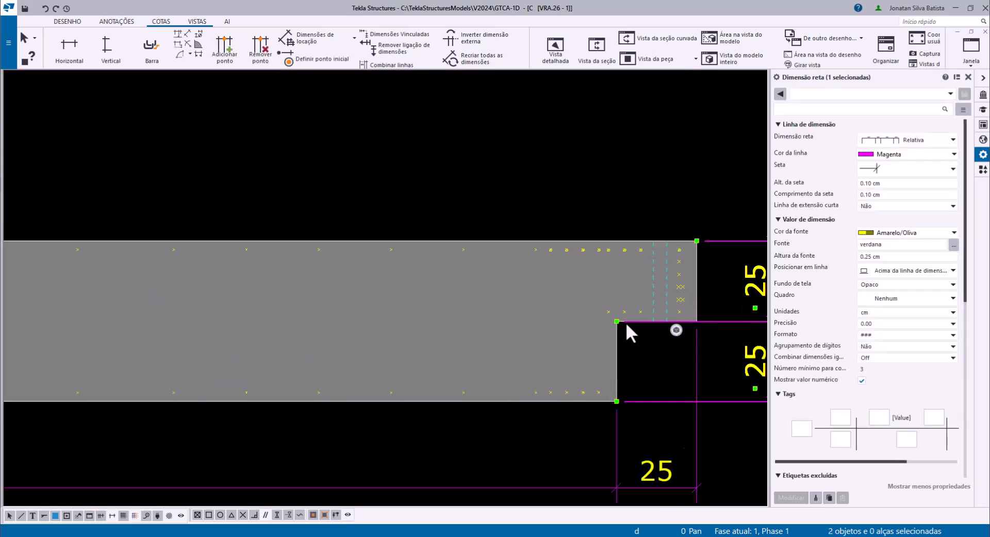
click(617, 321)
drag(617, 320, 696, 321)
click(683, 353)
- Start a vertical dimension chain on Vista Lateral through the beam's top left corner and the left notch's outer corner
scroll(677, 350, down, 4)
middle_drag(455, 393, 574, 386)
middle_drag(209, 346, 241, 361)
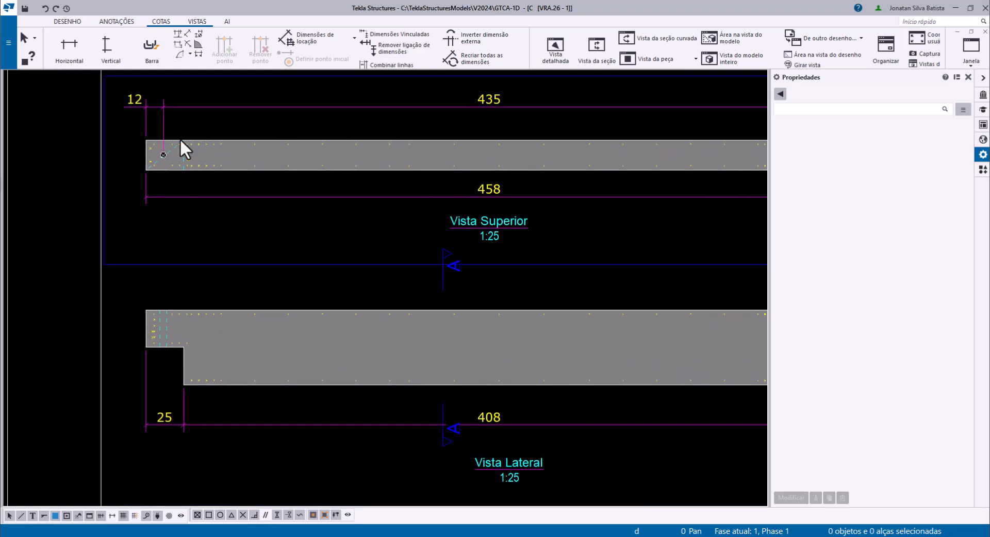
click(105, 39)
scroll(146, 312, up, 5)
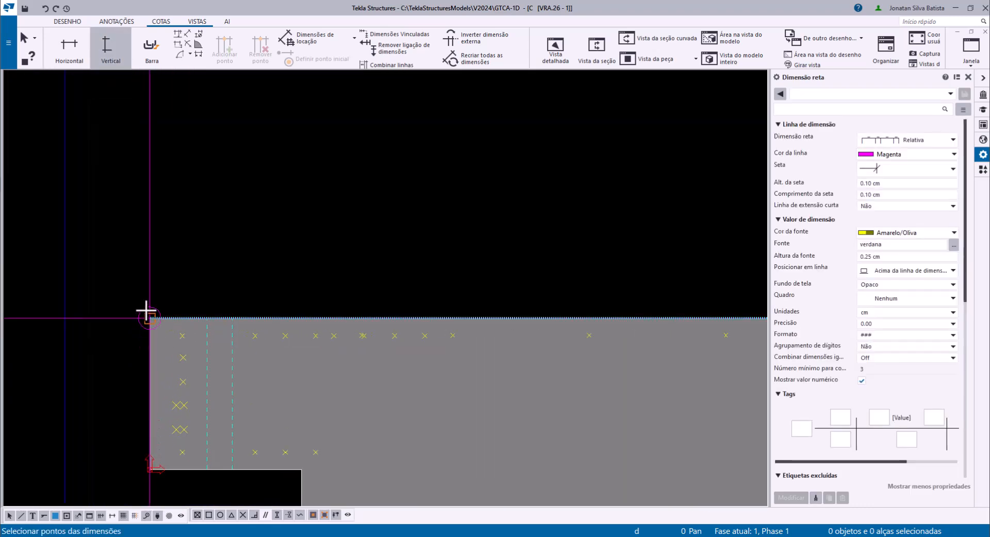
click(151, 331)
scroll(149, 327, down, 3)
scroll(135, 450, up, 4)
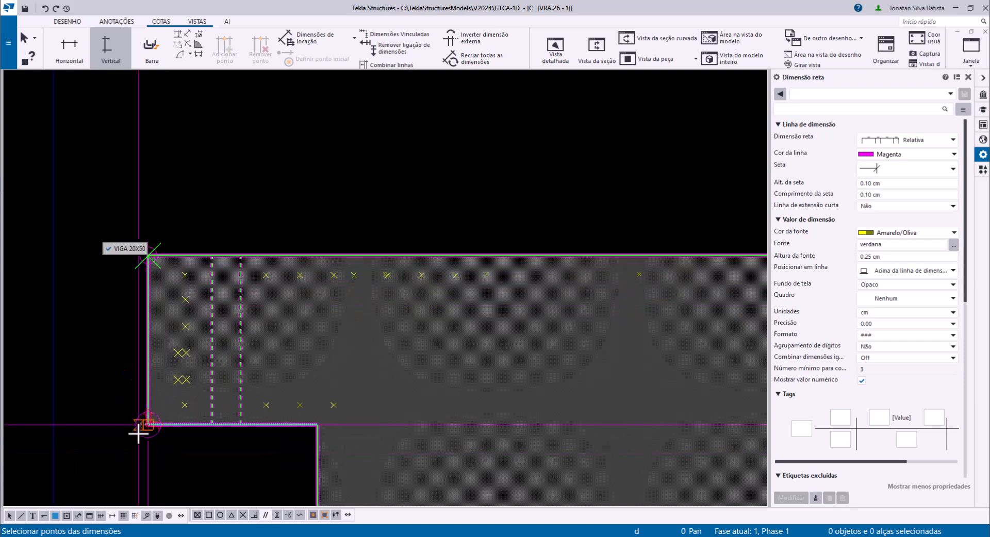
click(142, 429)
- Continue the vertical chain to the left notch's bottom corner, place it beyond the beam's left end, and end the dimension command
scroll(217, 334, down, 3)
middle_drag(261, 314, 277, 236)
middle_drag(299, 459, 326, 423)
click(328, 408)
middle_click(329, 409)
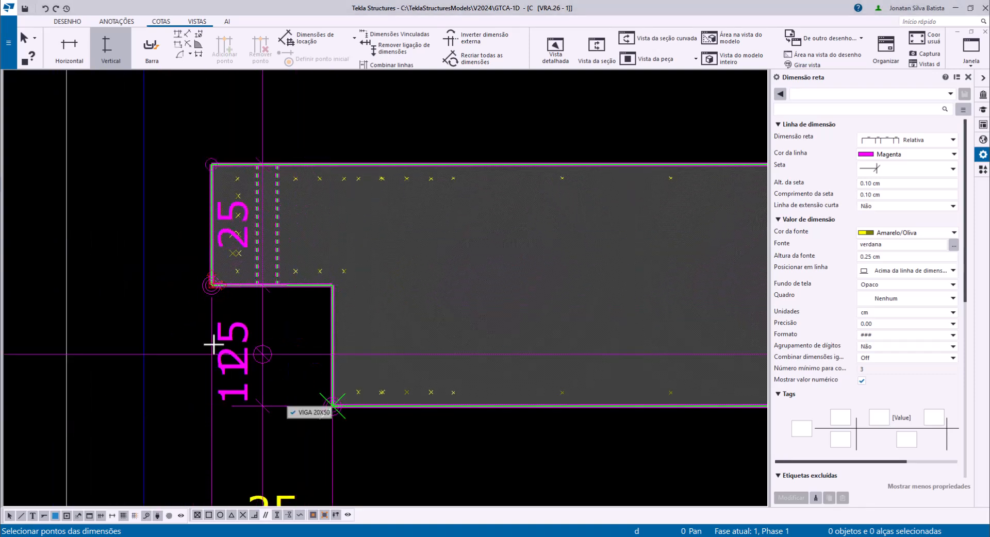
click(179, 332)
scroll(199, 338, down, 1)
right_click(210, 188)
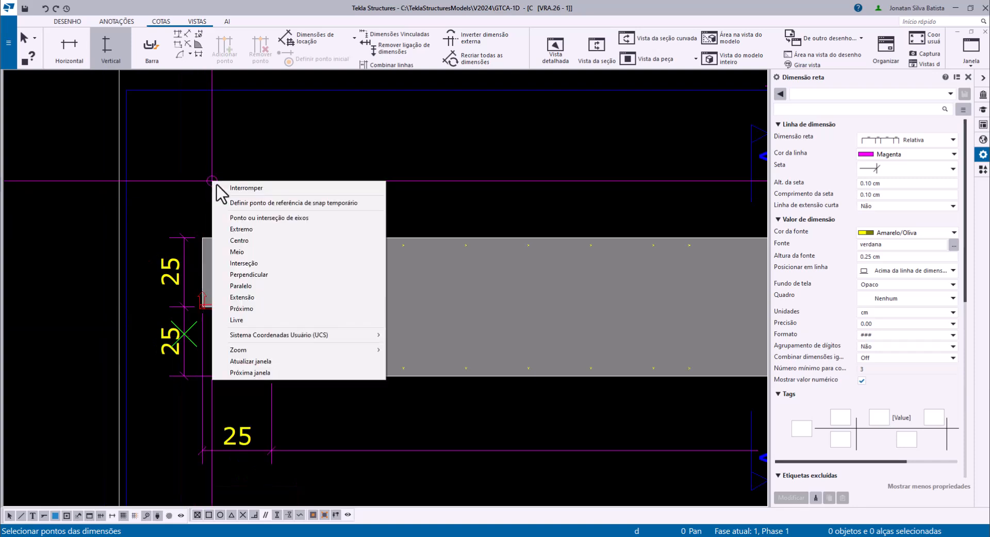
click(214, 192)
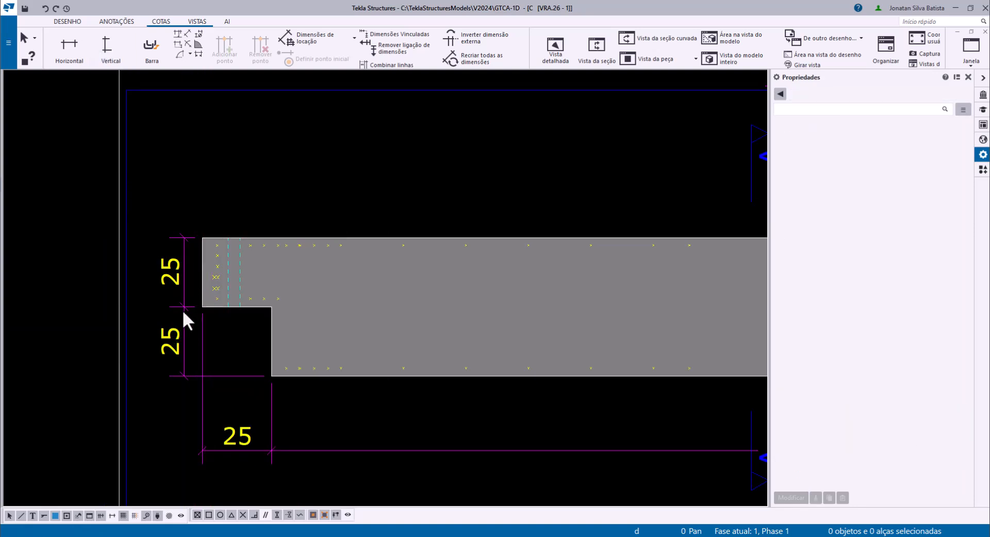
- Move the left vertical dimension chain of Vista Lateral slightly farther from the beam's end
click(172, 333)
drag(172, 334, 159, 332)
click(252, 168)
scroll(250, 279, down, 5)
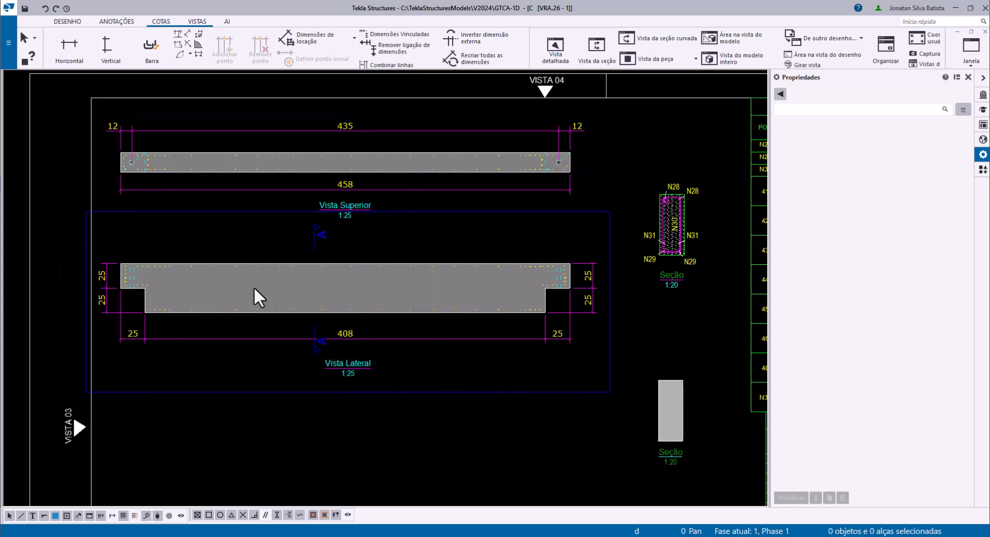
- Move the right vertical dimension chain of Vista Lateral slightly closer to the beam's end
scroll(253, 288, down, 1)
scroll(563, 295, up, 2)
click(560, 294)
drag(555, 295, 548, 294)
scroll(549, 295, up, 2)
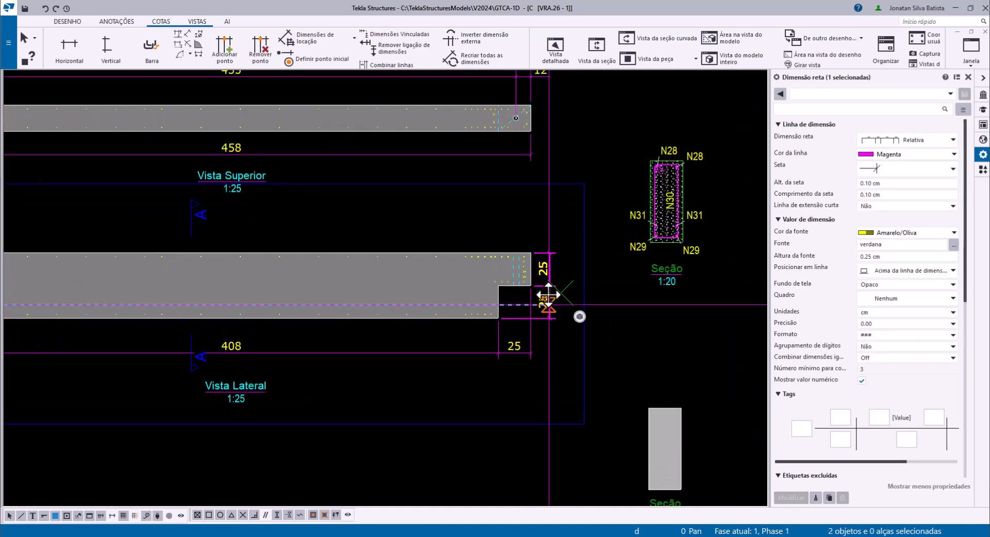
scroll(548, 295, up, 2)
scroll(555, 294, down, 1)
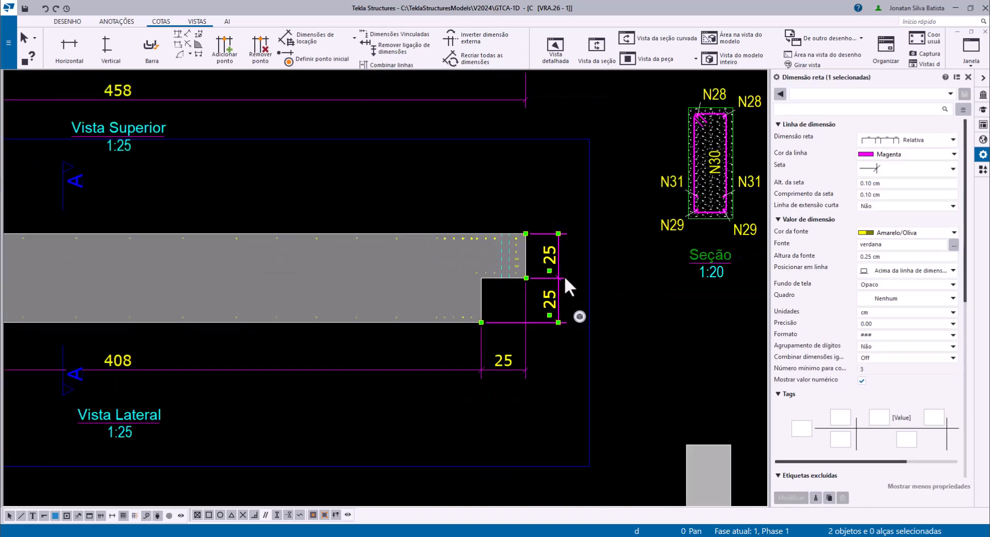
click(533, 181)
- Close the beam drawing and save its changes without marking it ready for issue
scroll(533, 181, down, 3)
middle_drag(426, 296, 489, 313)
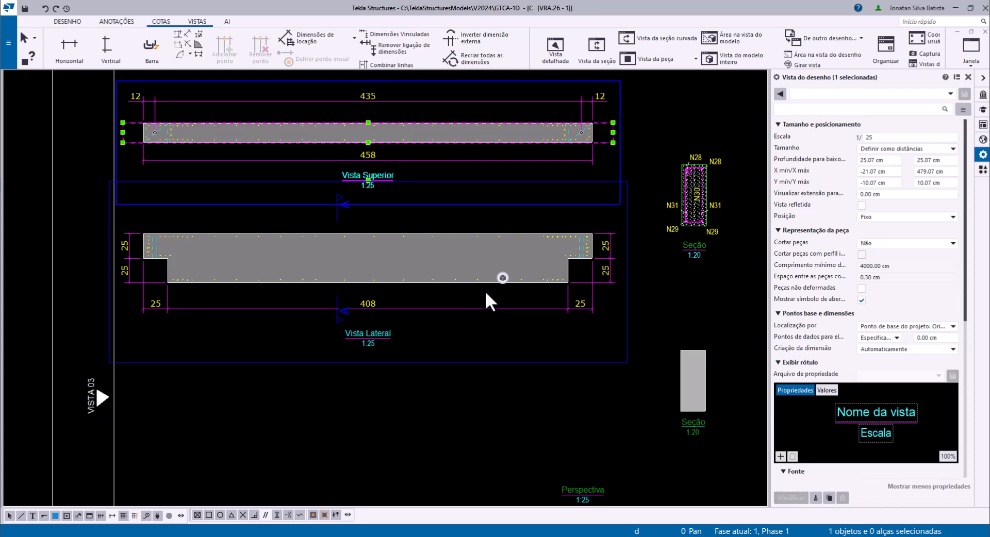
scroll(485, 291, down, 1)
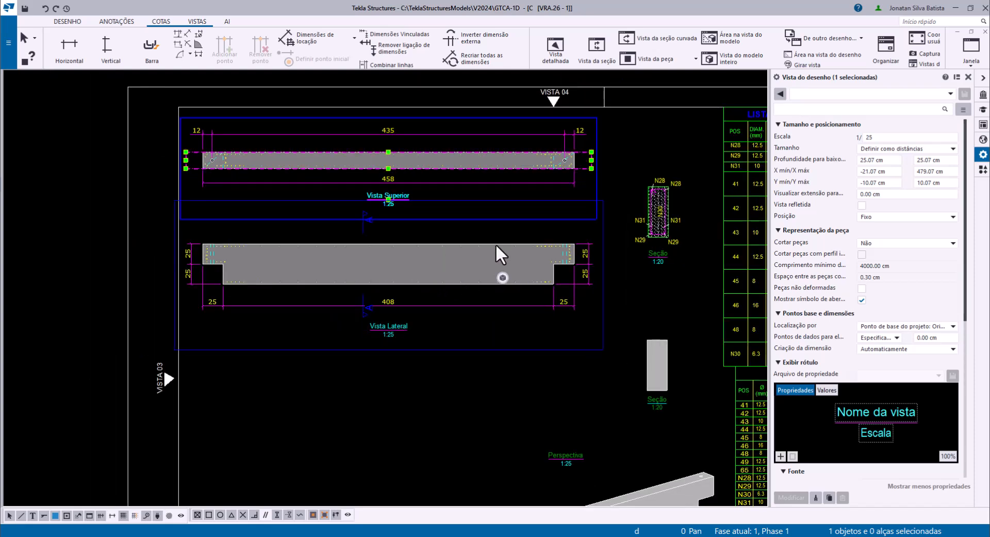
click(63, 21)
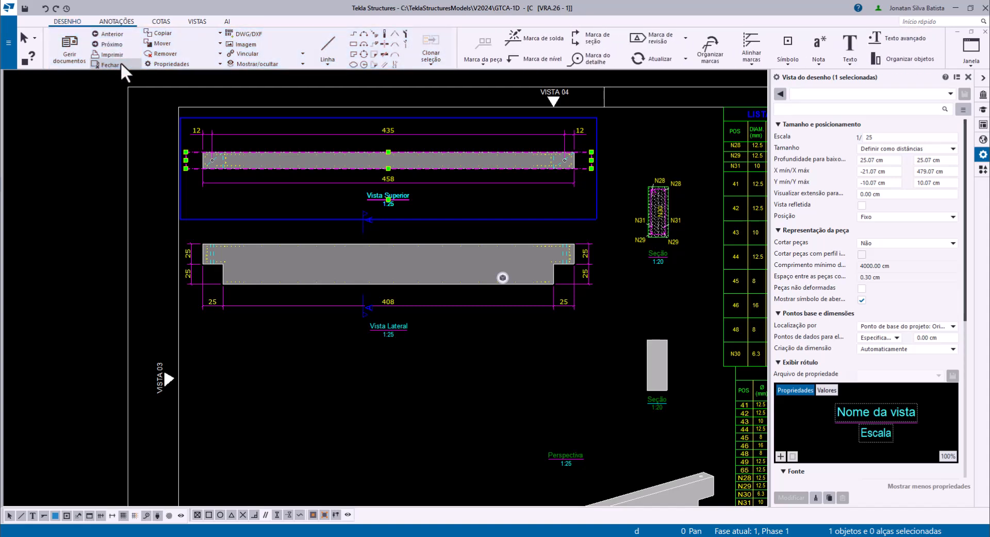
click(119, 61)
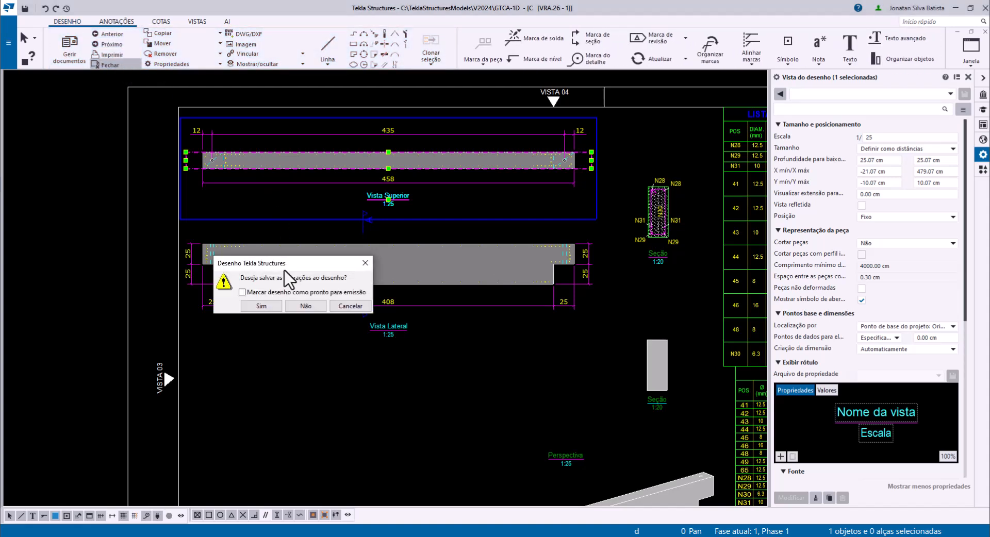
click(261, 306)
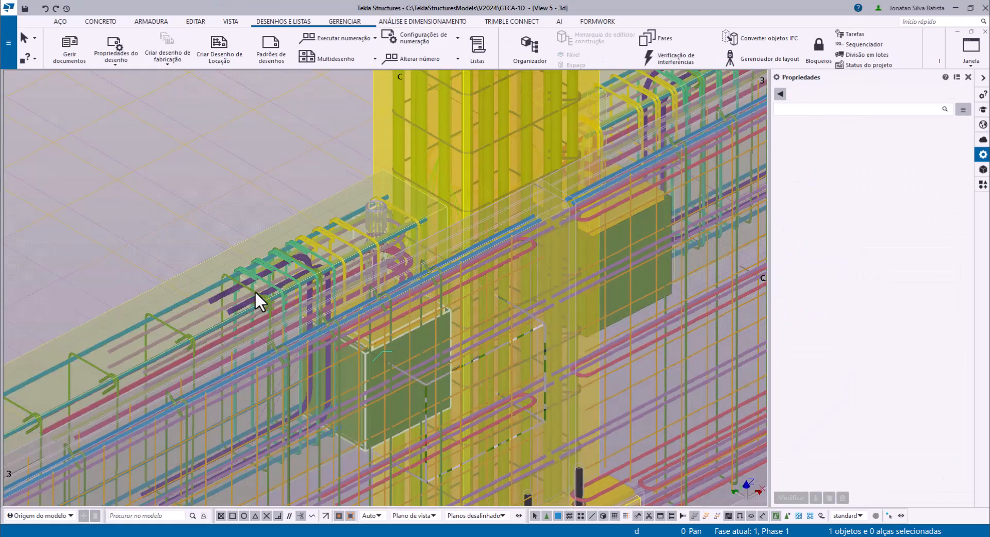
scroll(342, 233, down, 3)
middle_drag(330, 242, 499, 180)
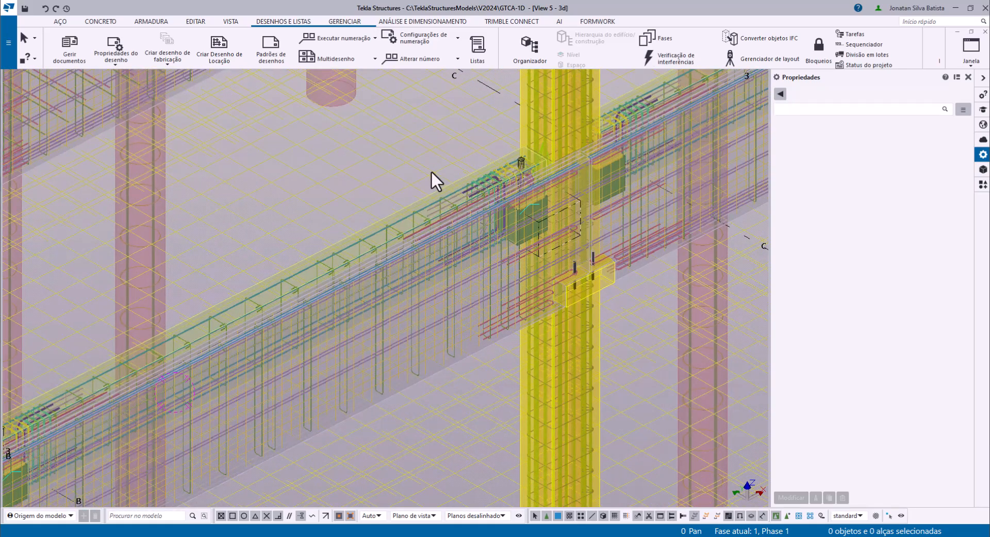